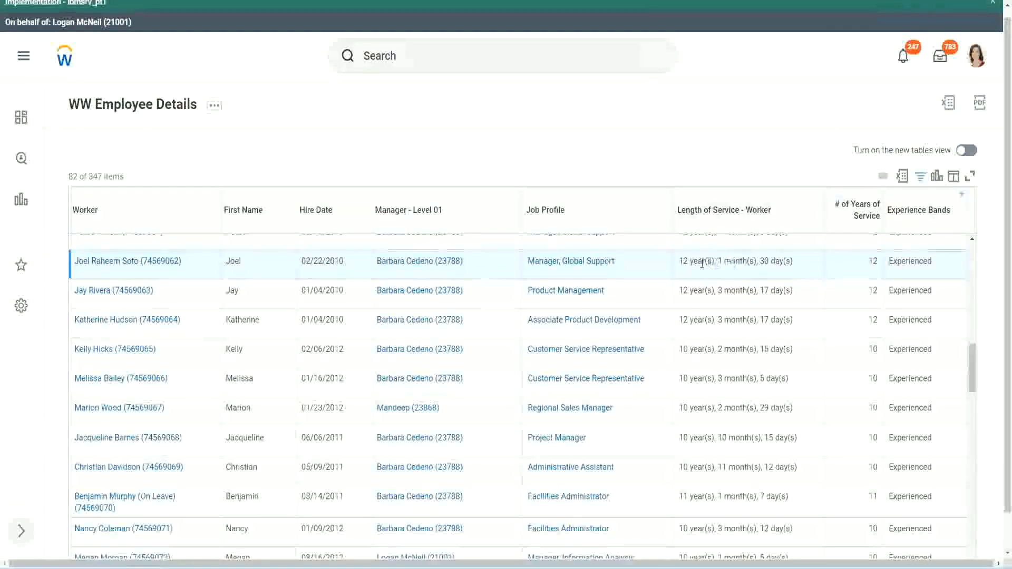
# - Compare Length of Service - Worker with # of Years of Service for the Manager, Global Support and Administrative Assistant rows
pyautogui.moveTo(684, 262); pyautogui.dragTo(679, 262)
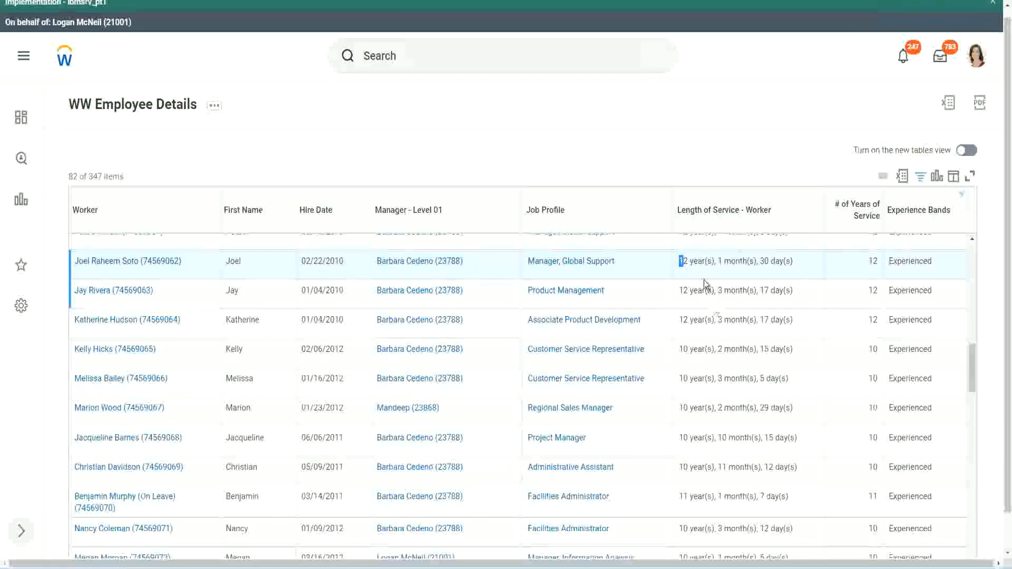
pyautogui.click(713, 261)
pyautogui.moveTo(679, 261); pyautogui.dragTo(775, 261)
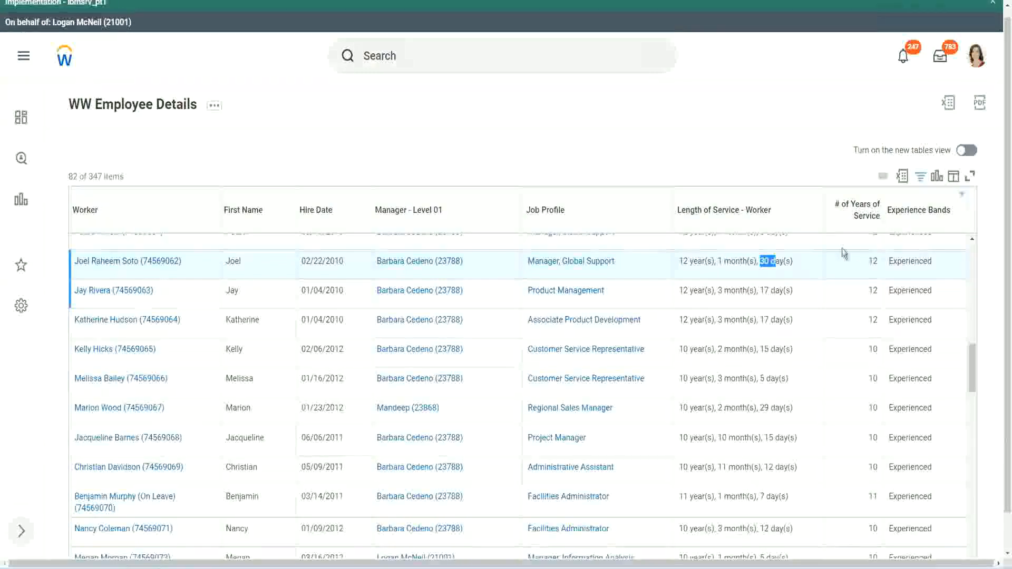
pyautogui.moveTo(880, 262); pyautogui.dragTo(825, 283)
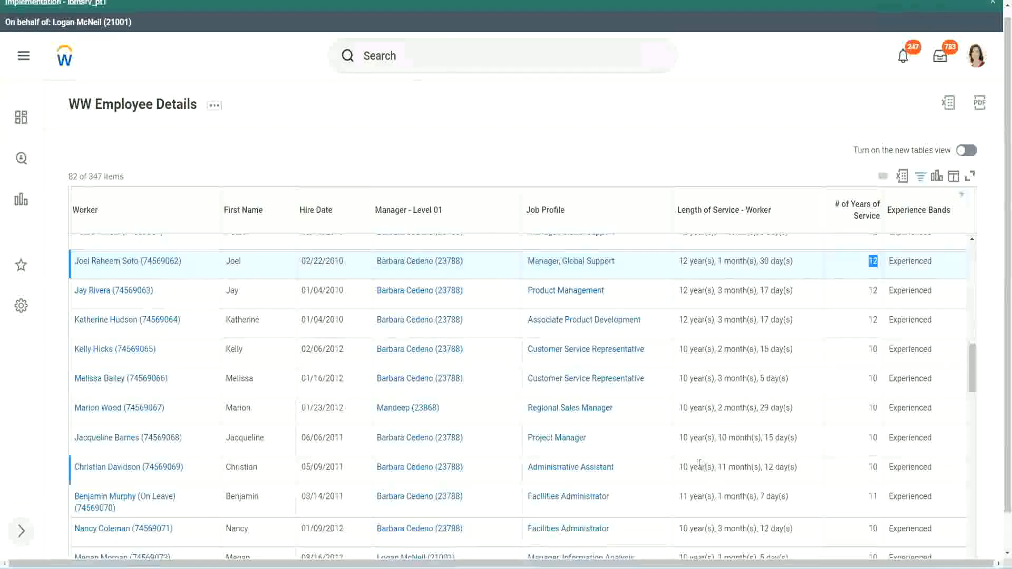
pyautogui.click(695, 467)
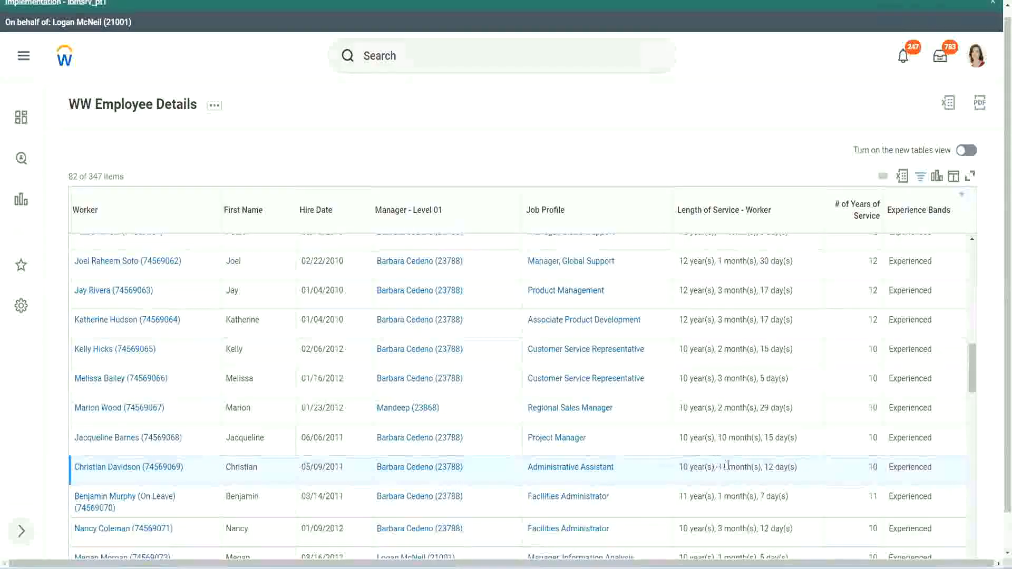
pyautogui.moveTo(719, 468); pyautogui.dragTo(775, 468)
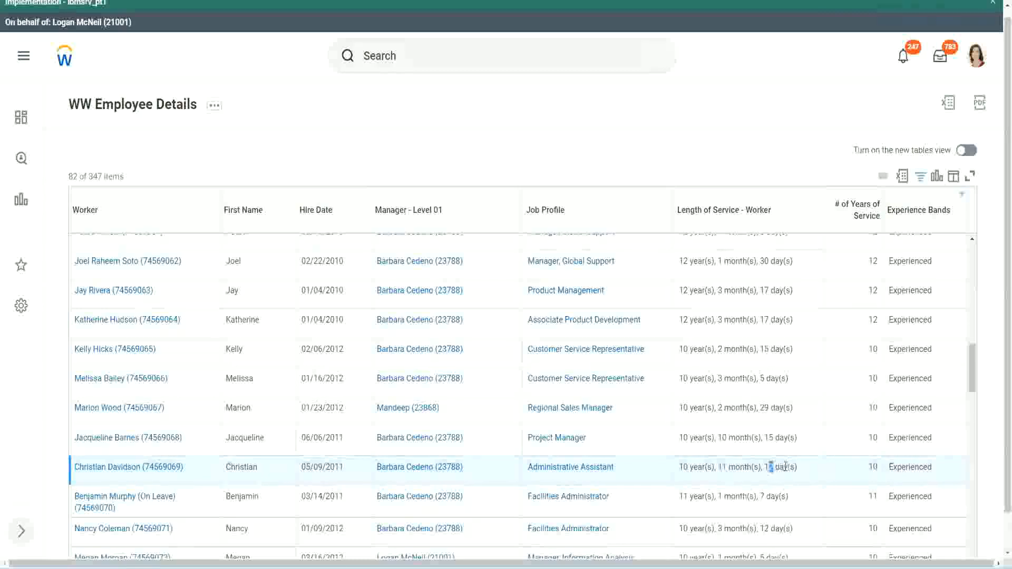
pyautogui.click(785, 467)
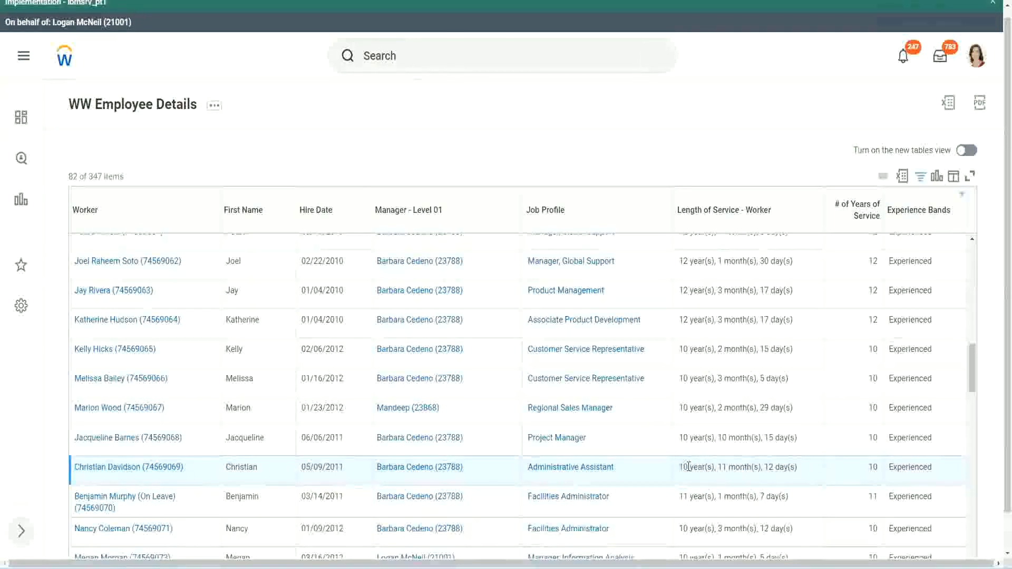
pyautogui.doubleClick(872, 467)
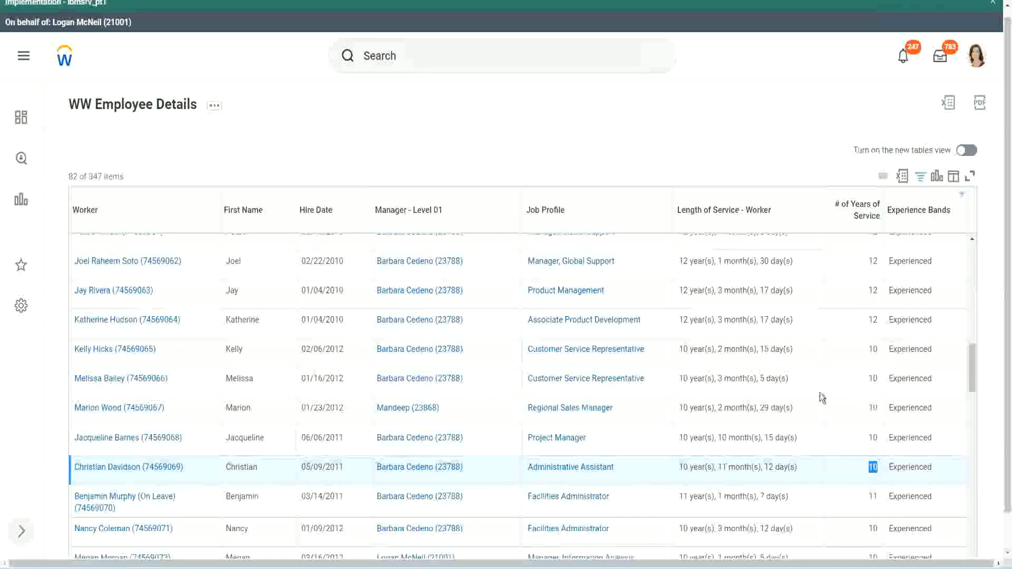
pyautogui.click(872, 332)
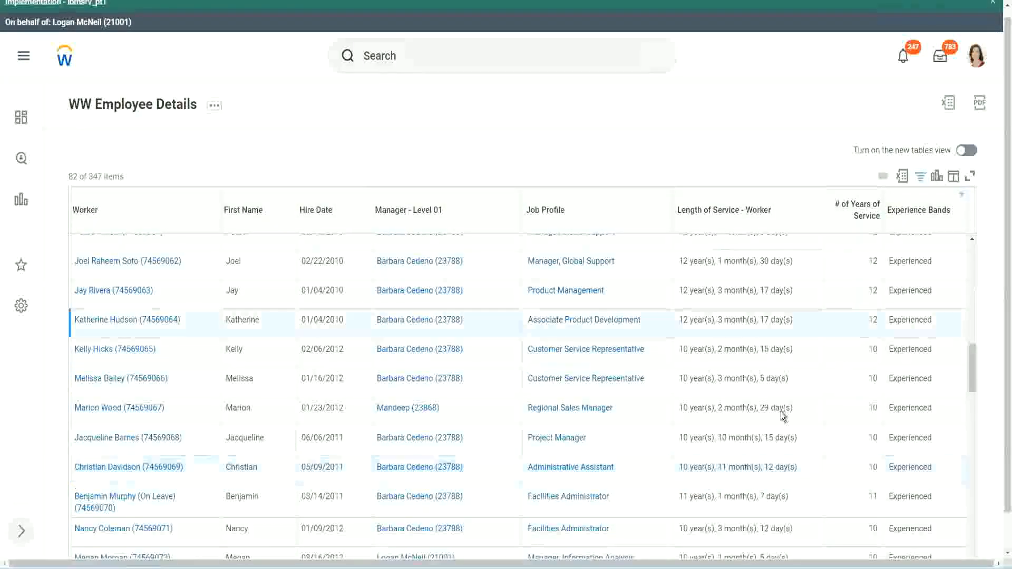
pyautogui.doubleClick(690, 466)
pyautogui.click(764, 465)
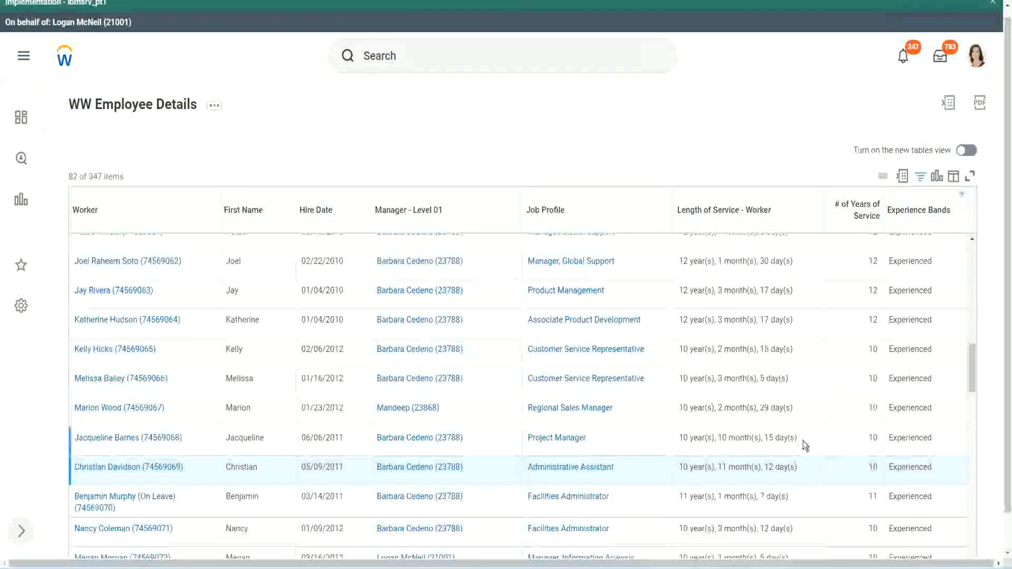
# - Recheck the service lengths against the whole-year numbers, and examine the months in the Project Manager row
pyautogui.doubleClick(873, 261)
pyautogui.click(680, 264)
pyautogui.moveTo(680, 260); pyautogui.dragTo(807, 261)
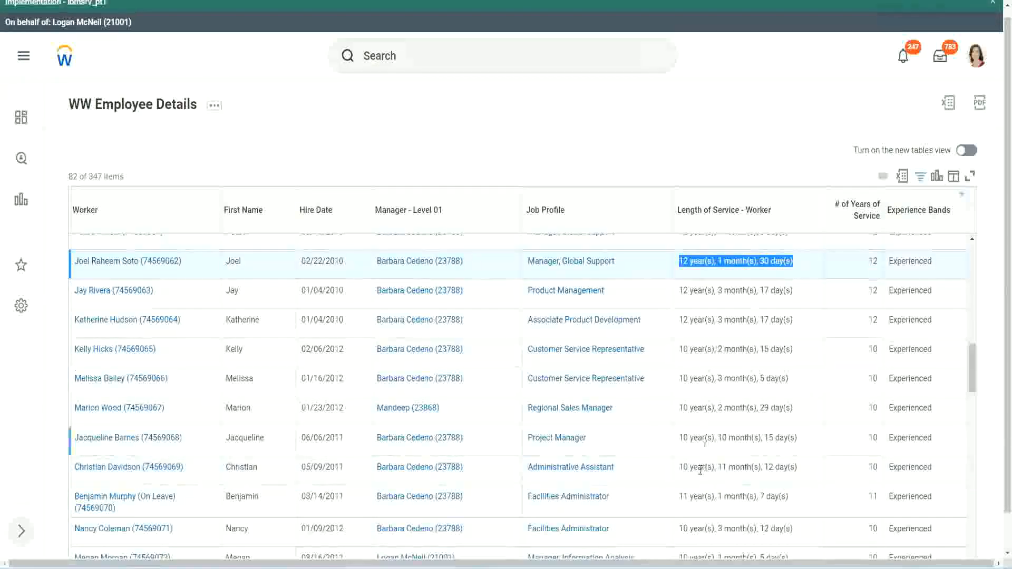
pyautogui.click(786, 466)
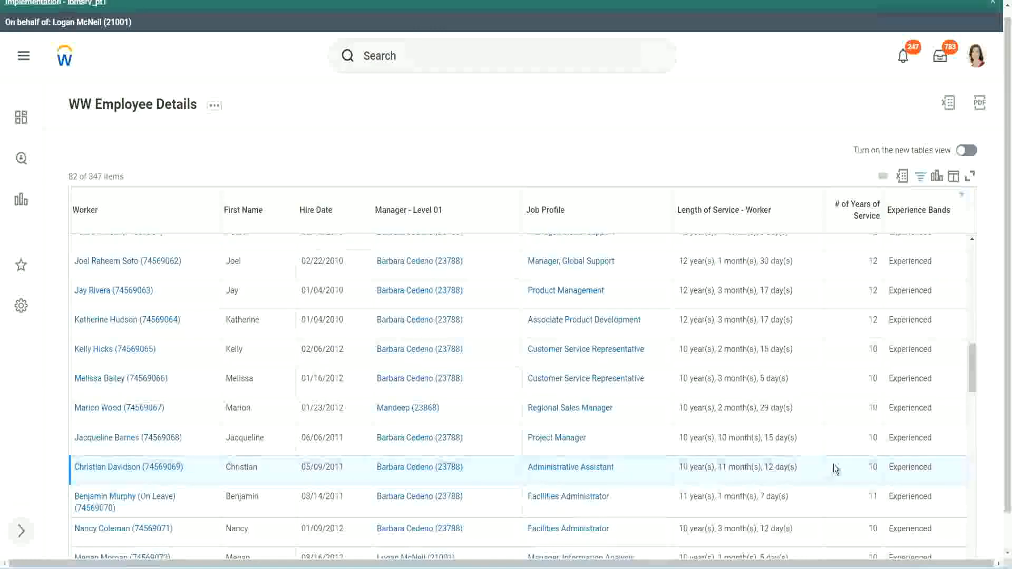
pyautogui.doubleClick(871, 466)
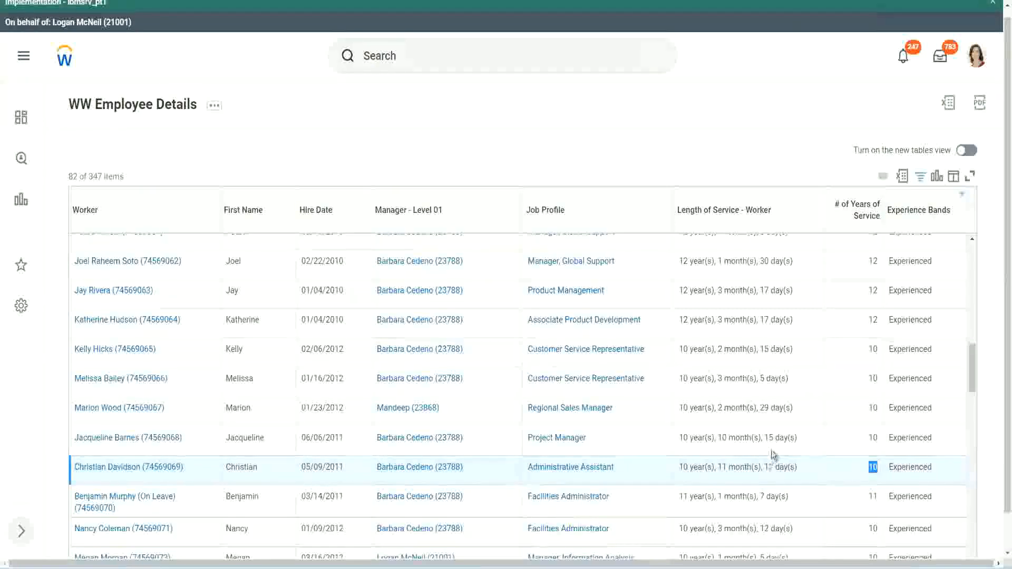
pyautogui.click(836, 471)
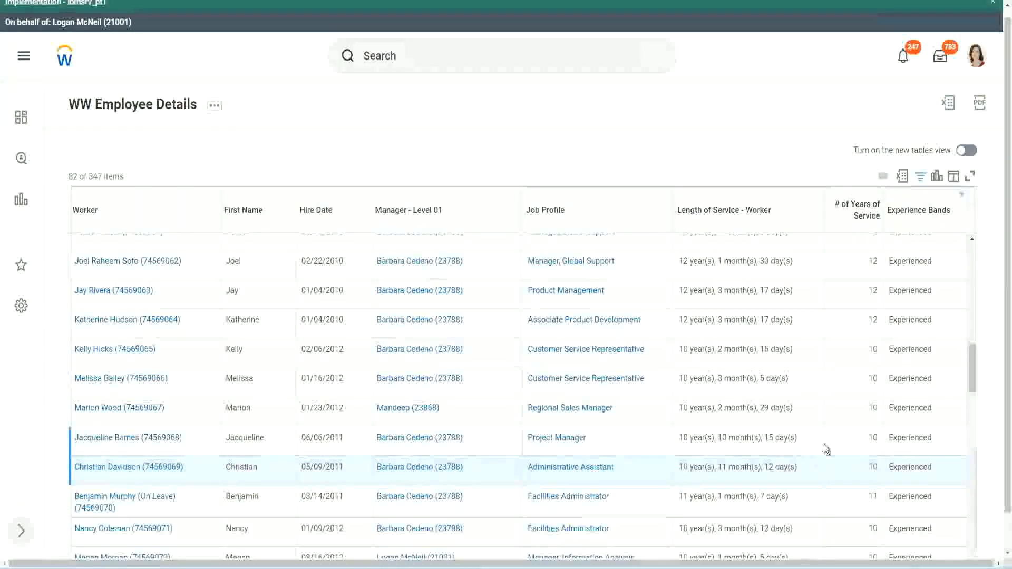
pyautogui.click(843, 438)
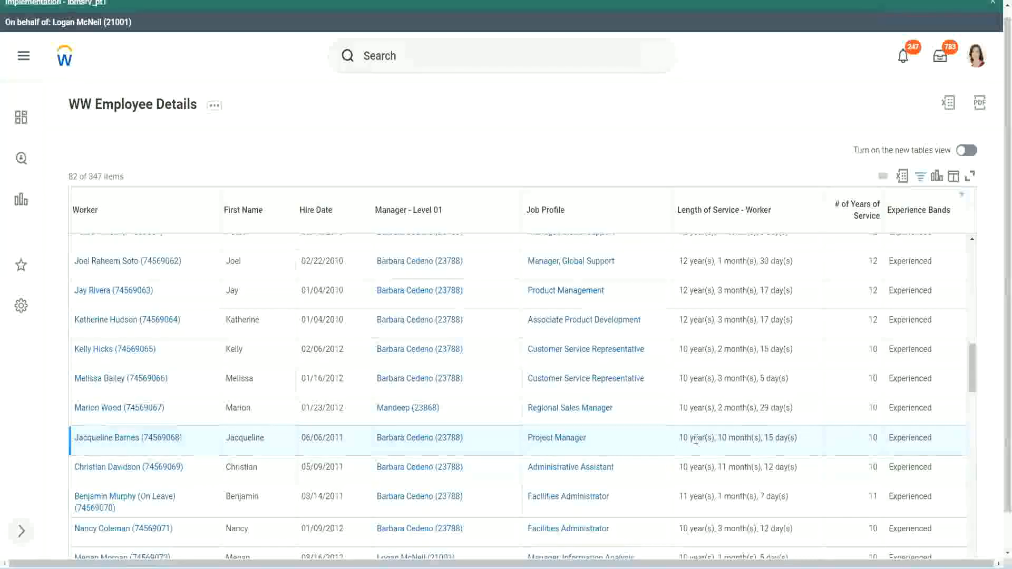
pyautogui.doubleClick(724, 438)
pyautogui.click(756, 438)
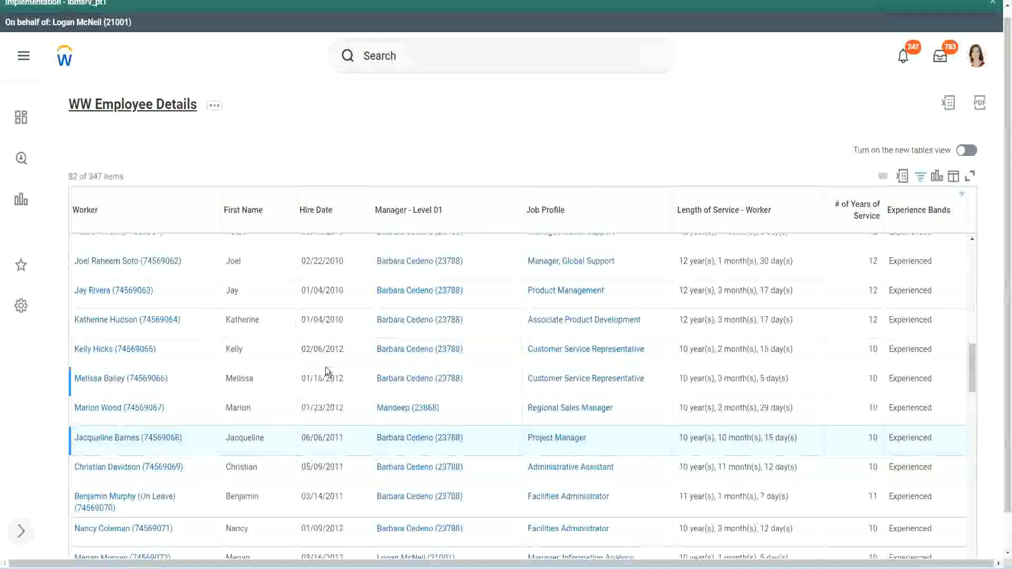
# - Open the CF-WW-Eval Exp-Derive Experience Bands from Years of Service field in a new tab and review its conditions and return values
pyautogui.scroll(-5, 327, 369)
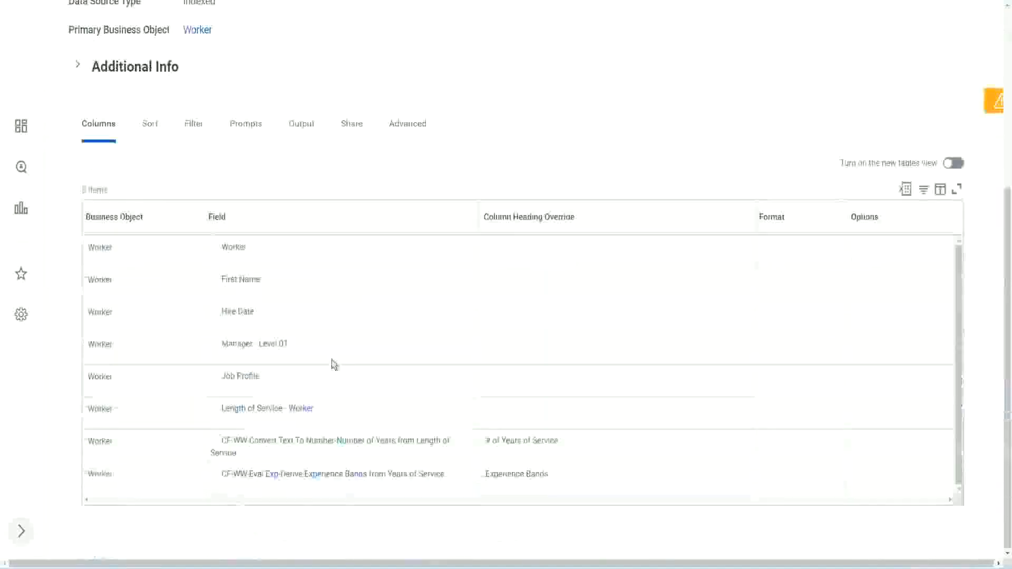
pyautogui.rightClick(276, 479)
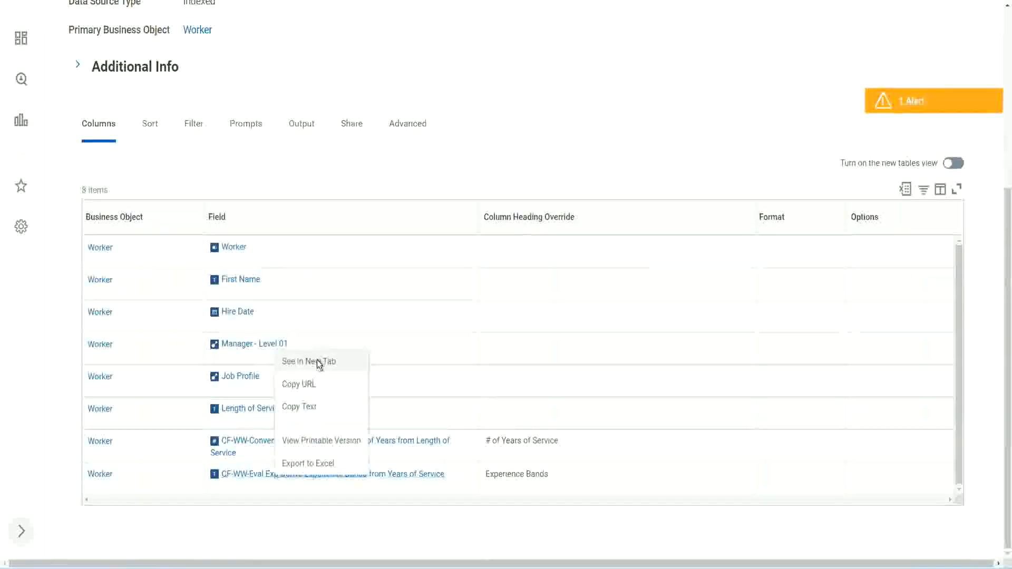
pyautogui.click(317, 363)
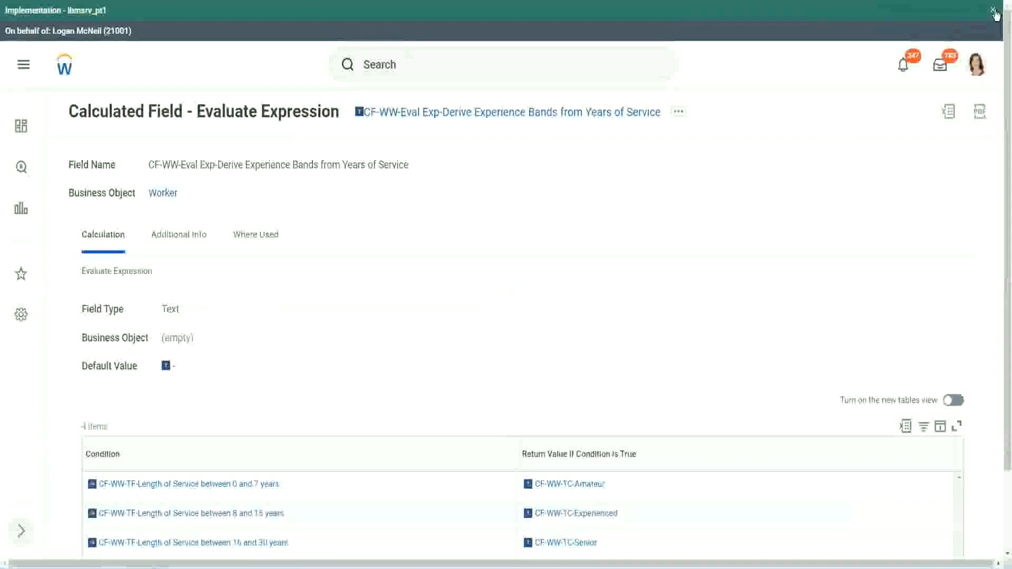
pyautogui.click(993, 11)
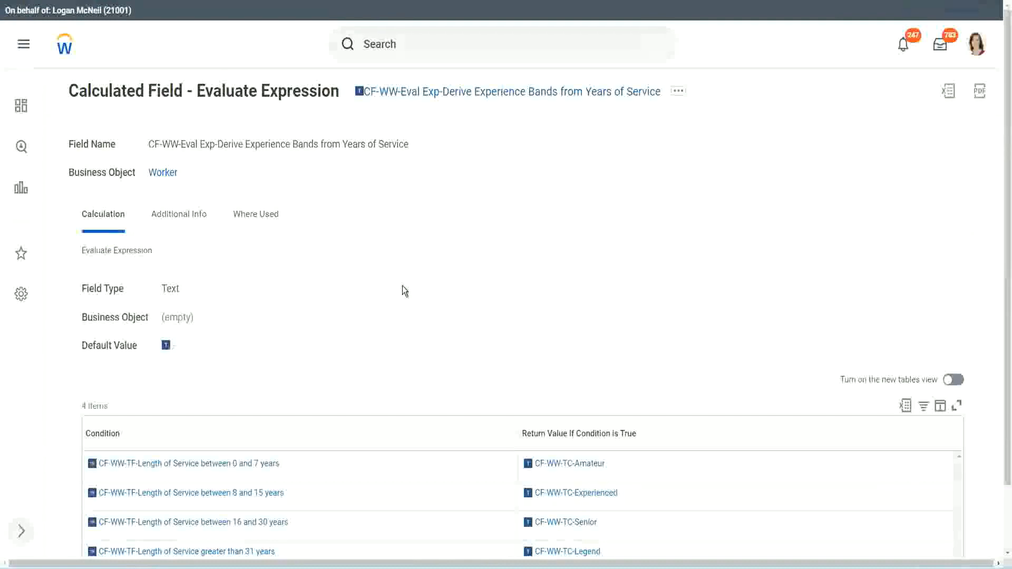
pyautogui.scroll(-1, 422, 282)
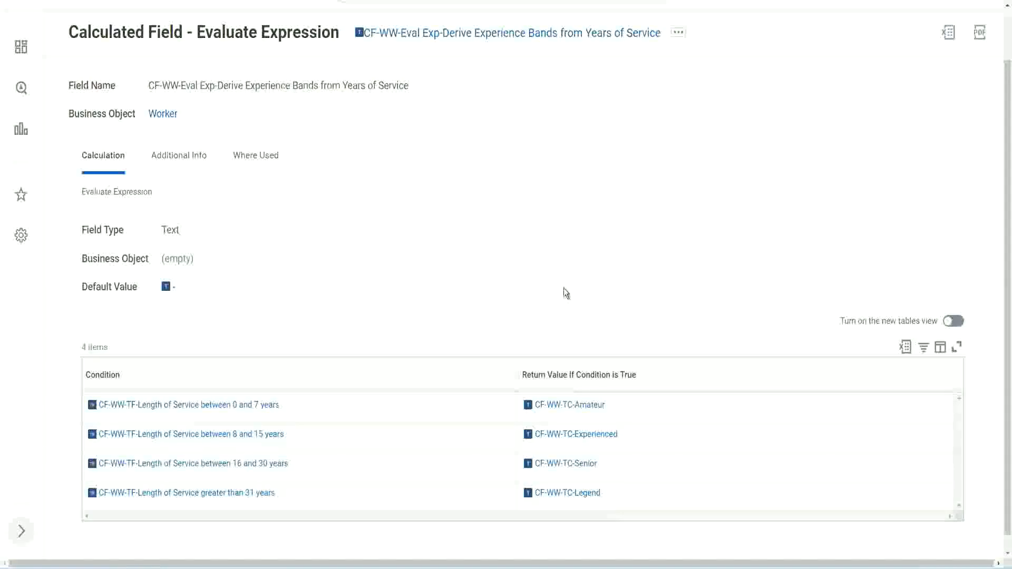
pyautogui.click(458, 372)
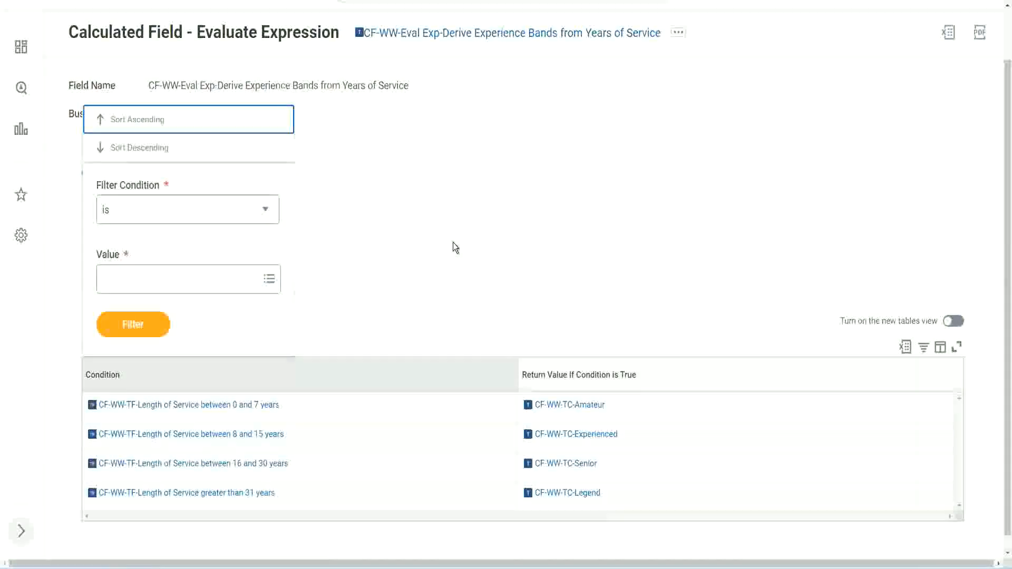
pyautogui.click(455, 248)
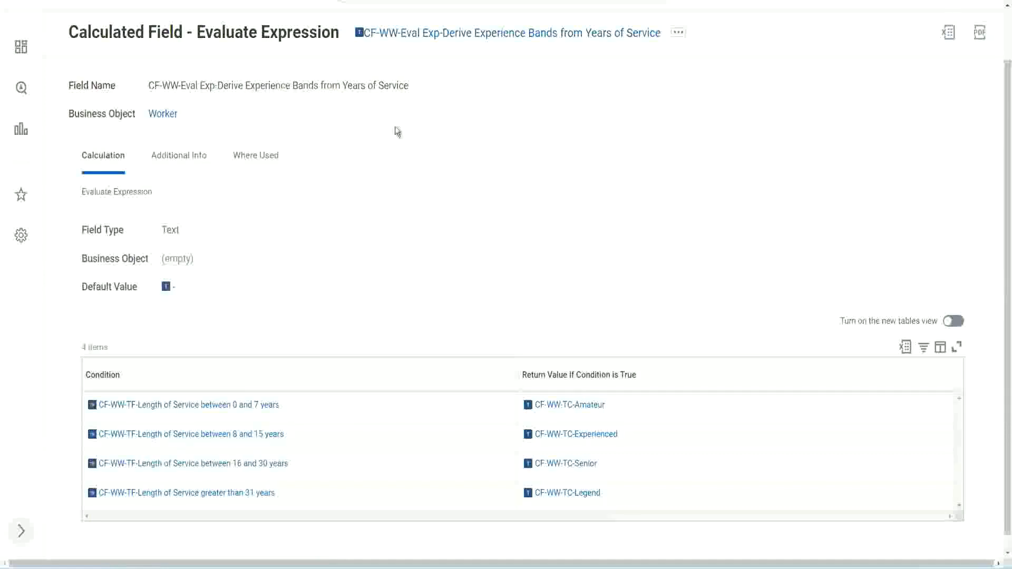
# - Copy the calculated field's name, then search for "create cal field" from the report definition and open the Create Calculated Field task
pyautogui.rightClick(445, 37)
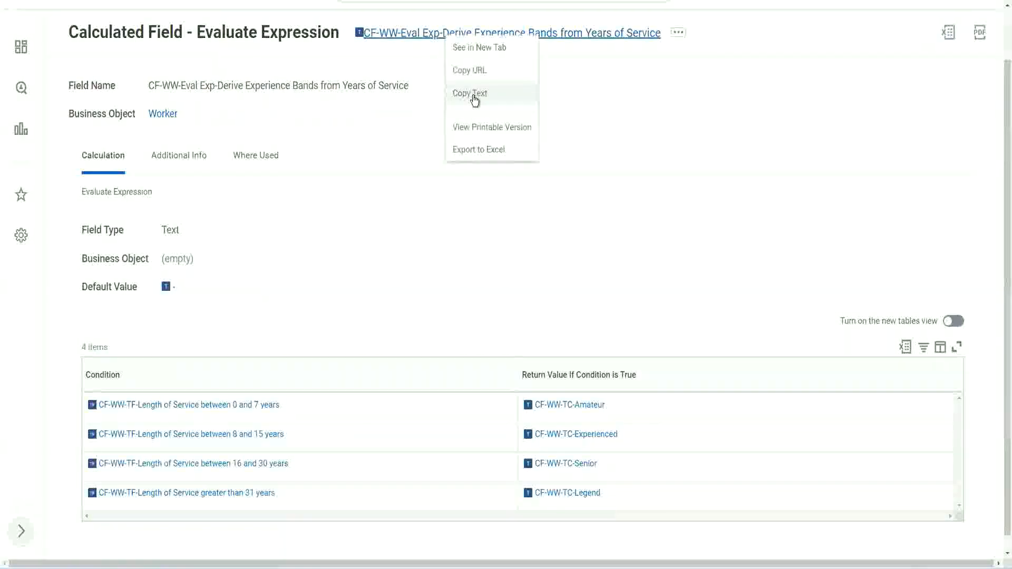
pyautogui.click(475, 94)
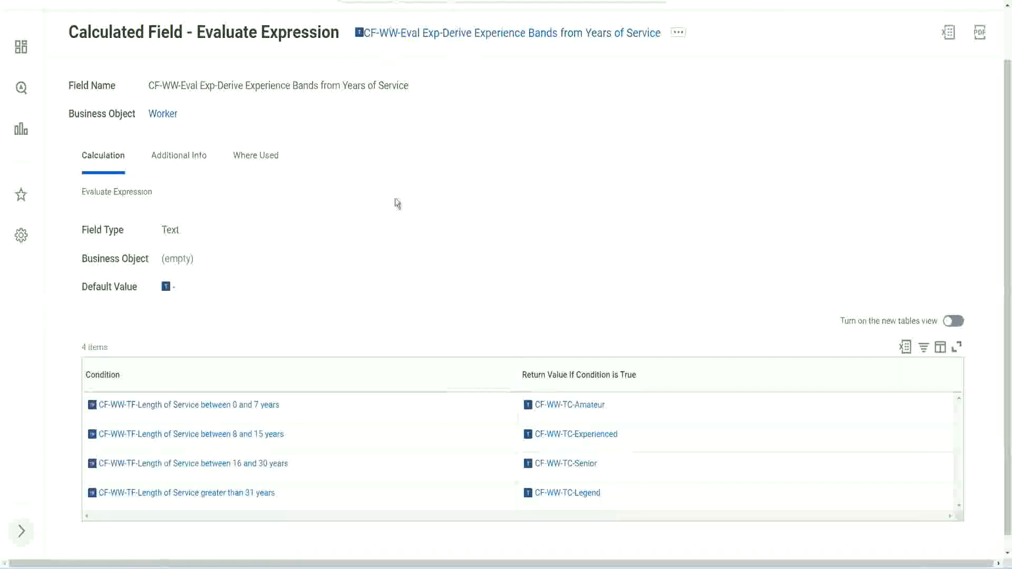
pyautogui.scroll(1, 394, 211)
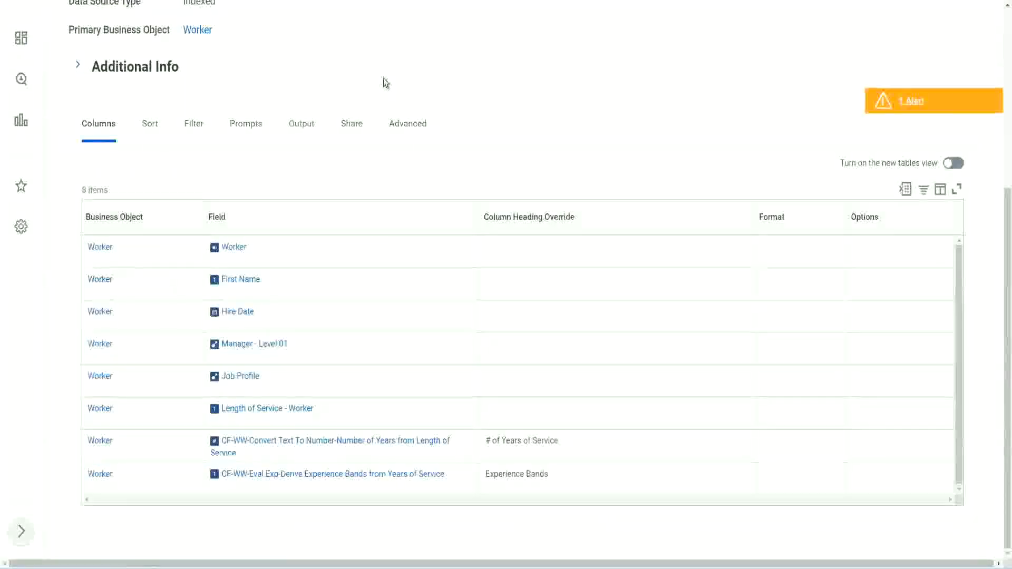
pyautogui.scroll(5, 400, 74)
pyautogui.click(411, 64)
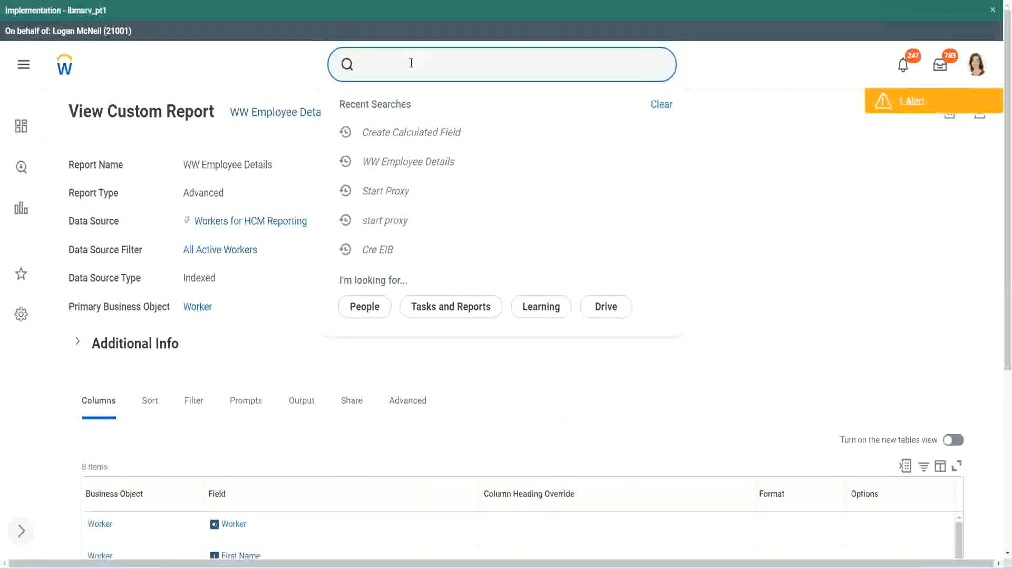
pyautogui.write('create cal field')
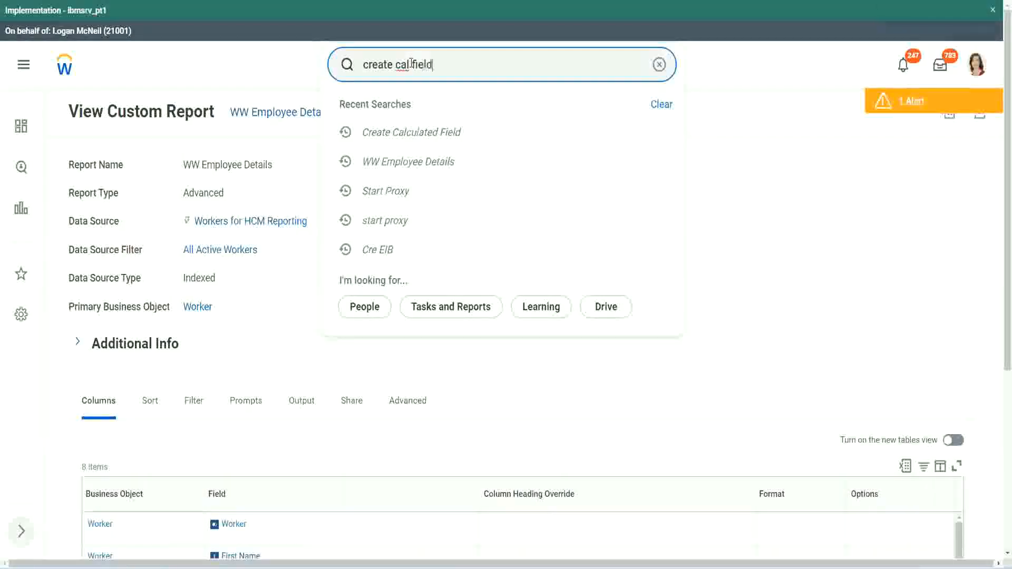
pyautogui.click(423, 109)
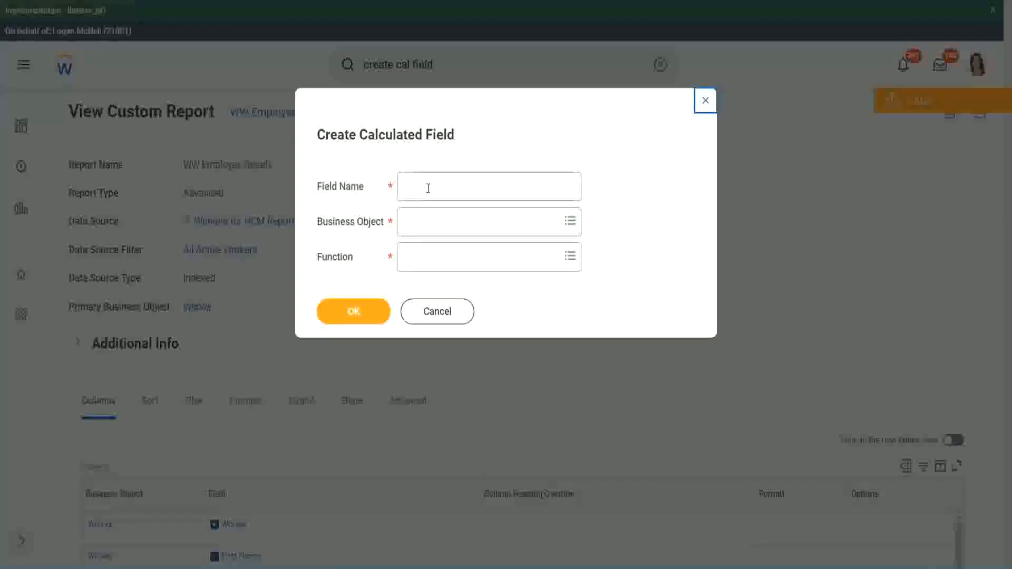
# - Paste the copied name as the new calculated field's name and insert "Bands" after "CF-WW-Eval Exp"
pyautogui.click(428, 188)
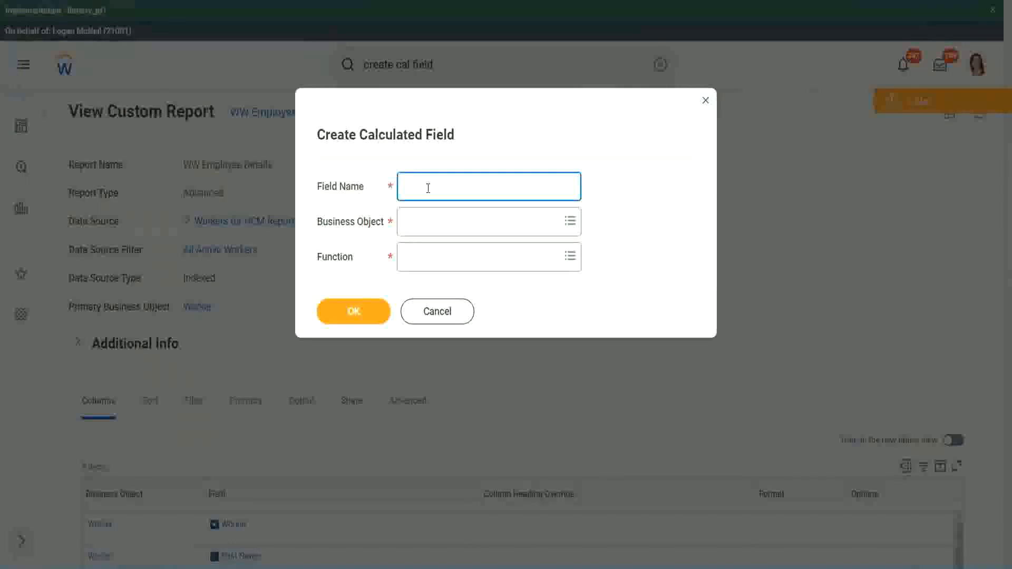
pyautogui.hotkey('ctrl', 'v')
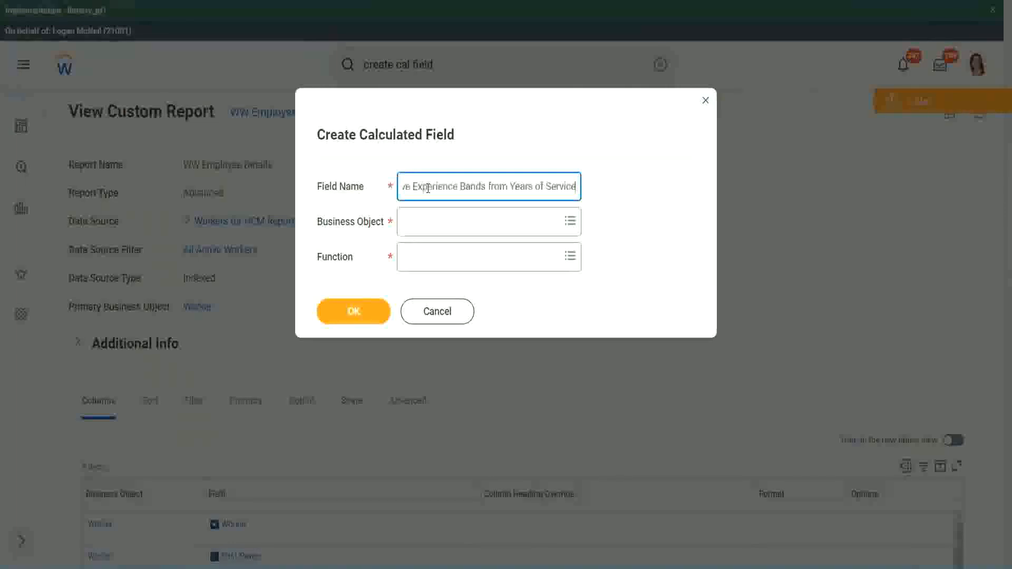
pyautogui.moveTo(455, 187); pyautogui.dragTo(369, 171)
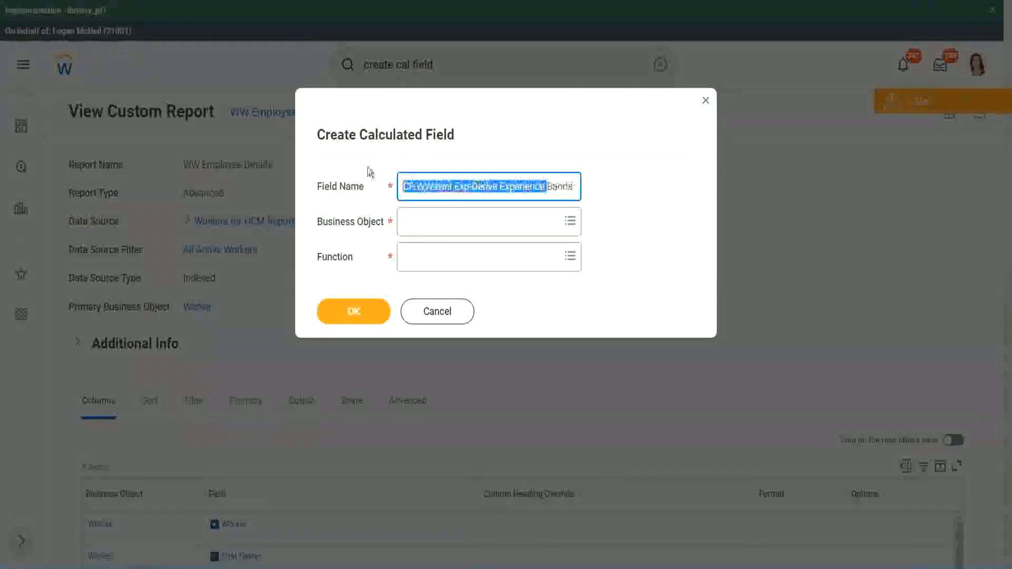
pyautogui.click(458, 188)
pyautogui.doubleClick(461, 187)
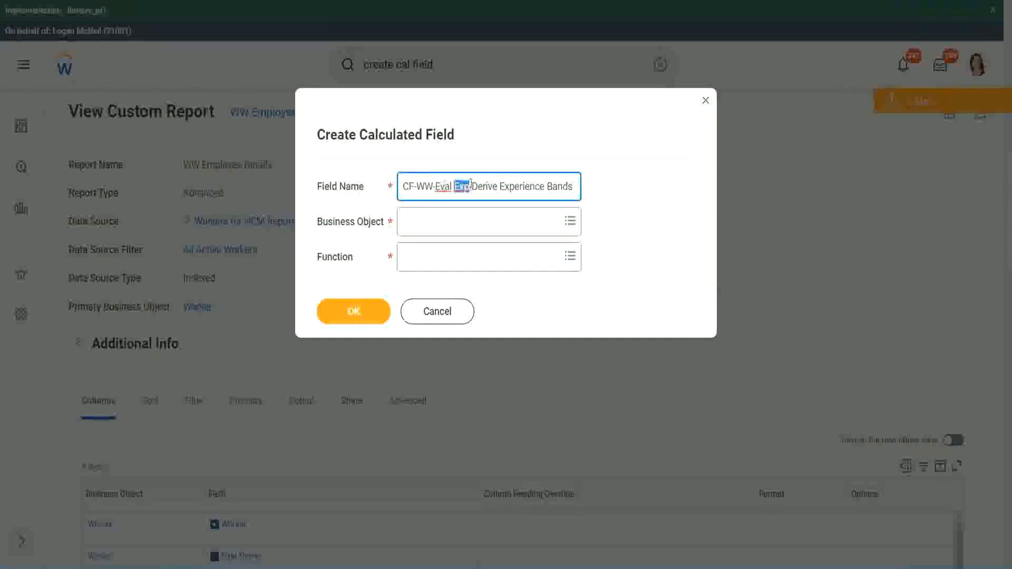
pyautogui.click(469, 186)
pyautogui.write('bands')
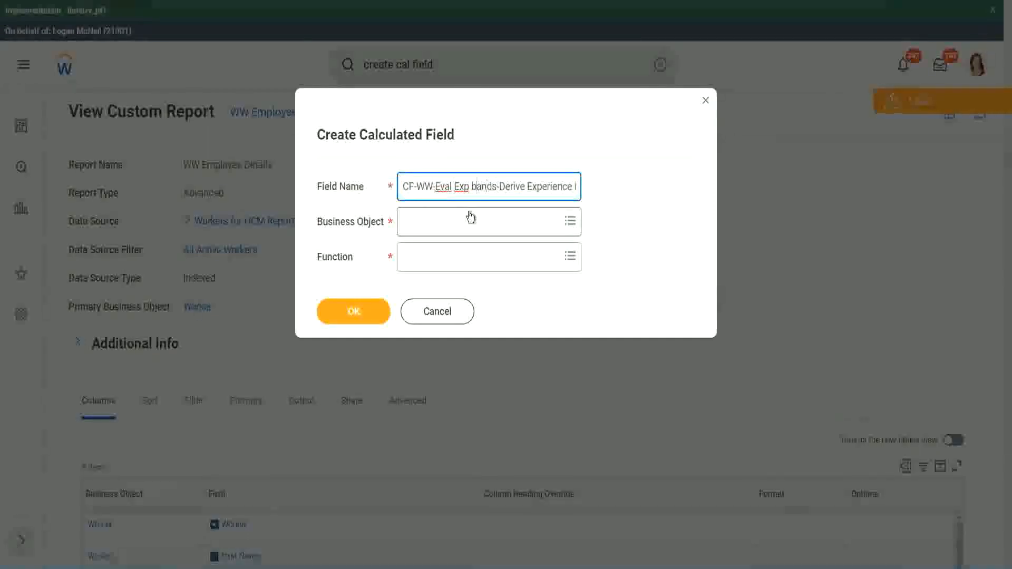
pyautogui.press('BackSpace')
pyautogui.write('B')
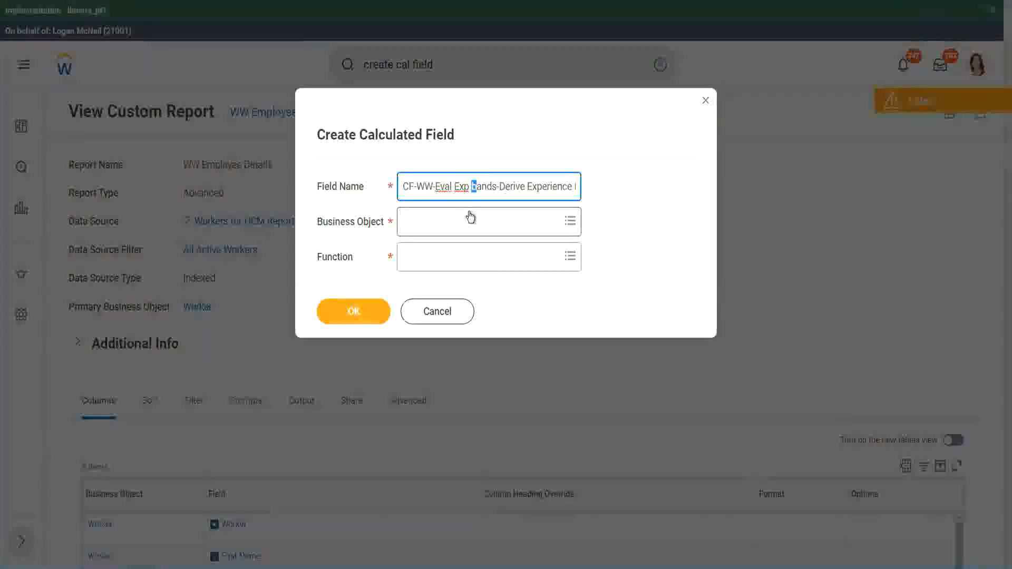
pyautogui.press('Right')
pyautogui.press('Right')
pyautogui.press('Right')
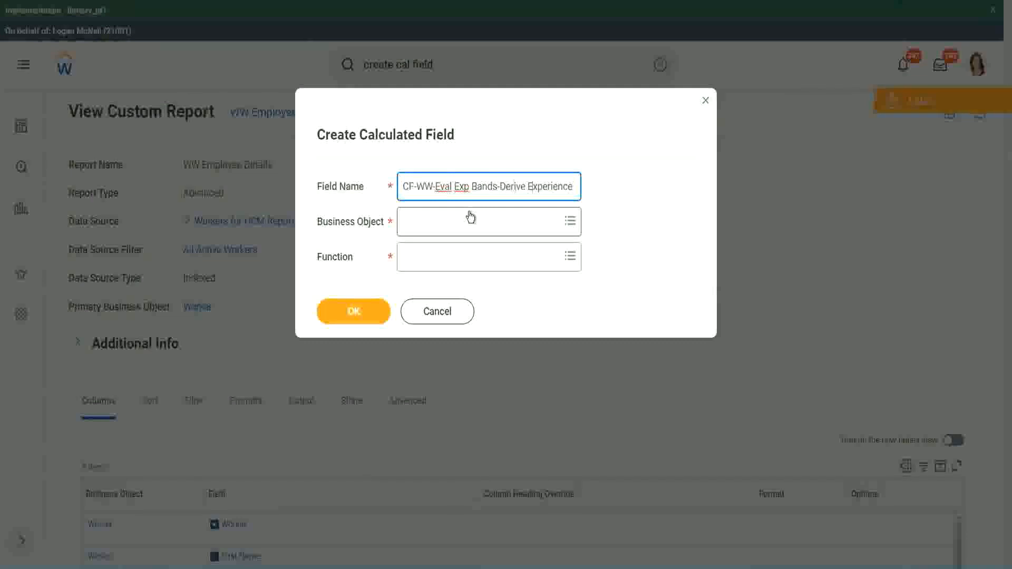
# - Replace "Derive" with "Determine" in the new calculated field's name, keeping "Experience Bands from Years of Service" after it
pyautogui.press('End')
pyautogui.write('Bands from Years of')
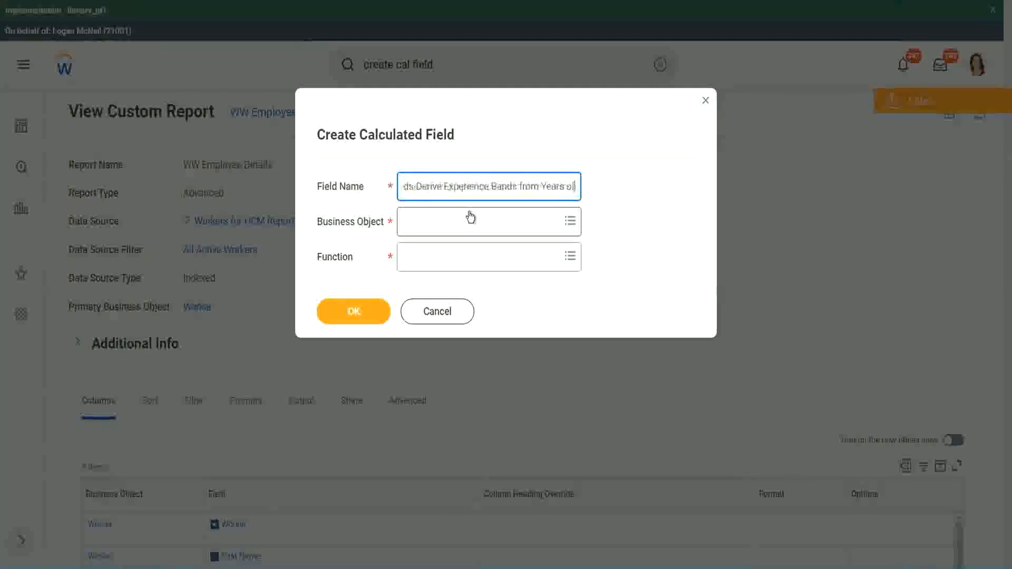
pyautogui.press('Left')
pyautogui.press('Left')
pyautogui.press('Left')
pyautogui.press('Left')
pyautogui.press('Left')
pyautogui.press('Left')
pyautogui.press('Left')
pyautogui.press('Left')
pyautogui.press('Left')
pyautogui.press('Left')
pyautogui.press('Left')
pyautogui.press('Left')
pyautogui.press('Left')
pyautogui.press('Left')
pyautogui.press('Left')
pyautogui.press('Left')
pyautogui.press('Left')
pyautogui.press('Left')
pyautogui.press('Left')
pyautogui.press('Left')
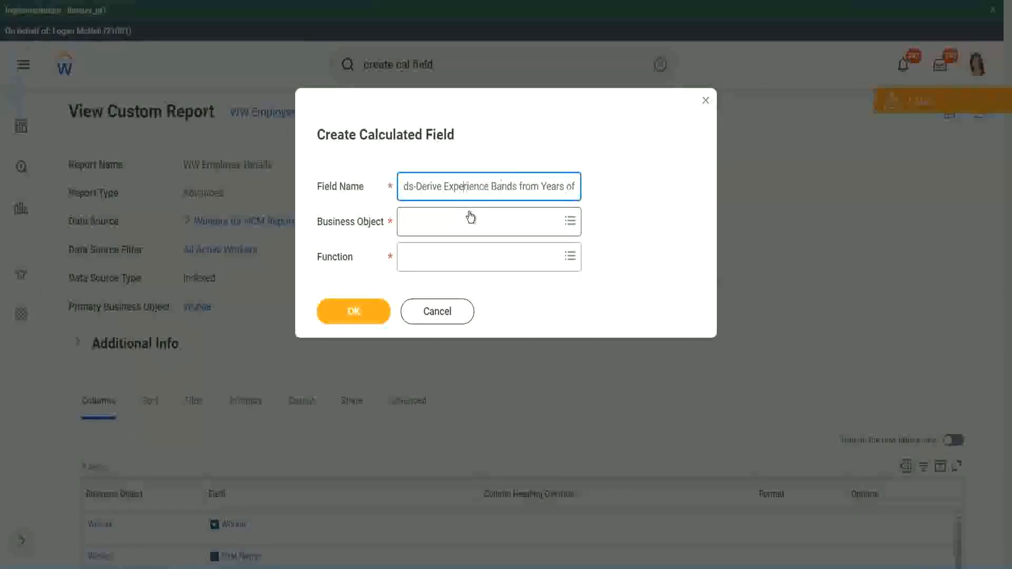
pyautogui.press('Left')
pyautogui.press('Left')
pyautogui.hotkey('shift', 'Left')
pyautogui.hotkey('shift', 'Left')
pyautogui.hotkey('shift', 'Left')
pyautogui.hotkey('shift', 'Left')
pyautogui.hotkey('shift', 'Left')
pyautogui.hotkey('shift', 'Left')
pyautogui.write('Determine')
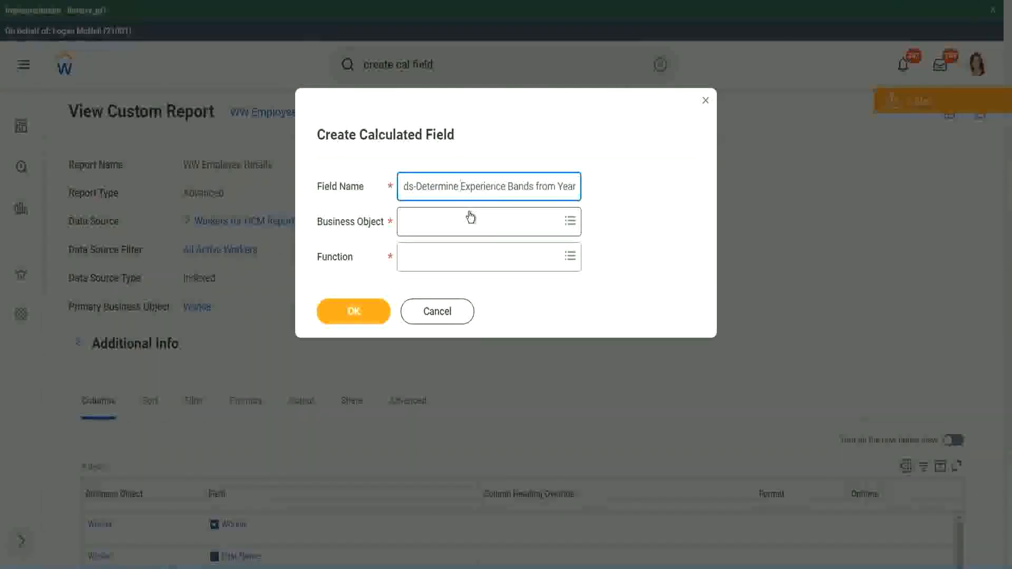
pyautogui.press('End')
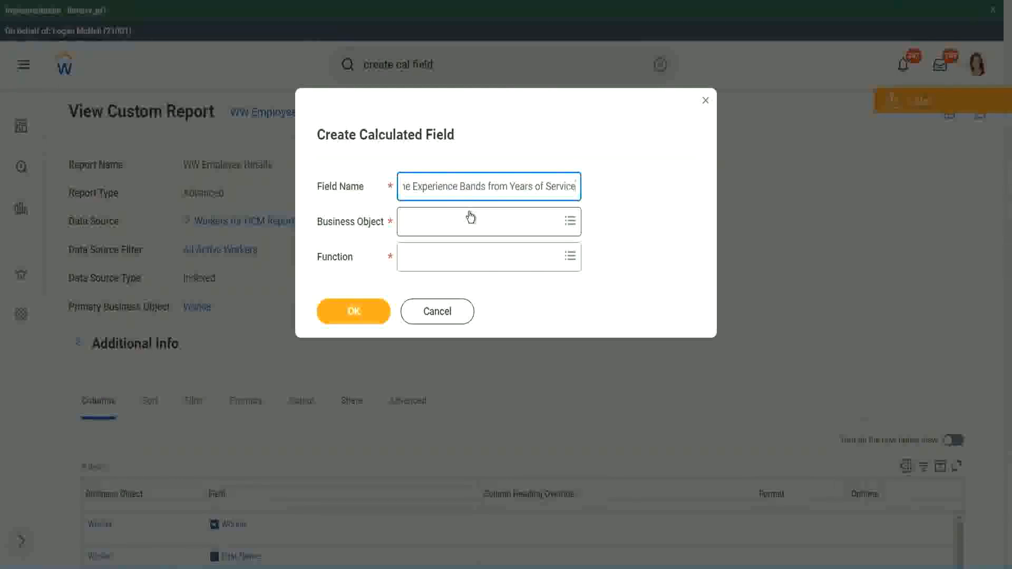
# - Set the business object to Worker and the function to Evaluate Expression Band
pyautogui.click(450, 227)
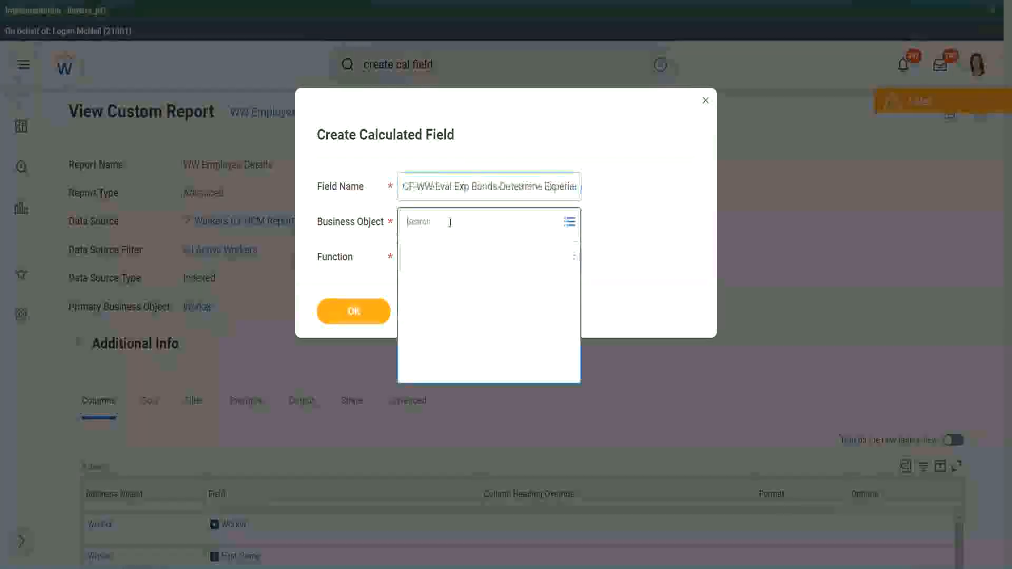
pyautogui.write('work')
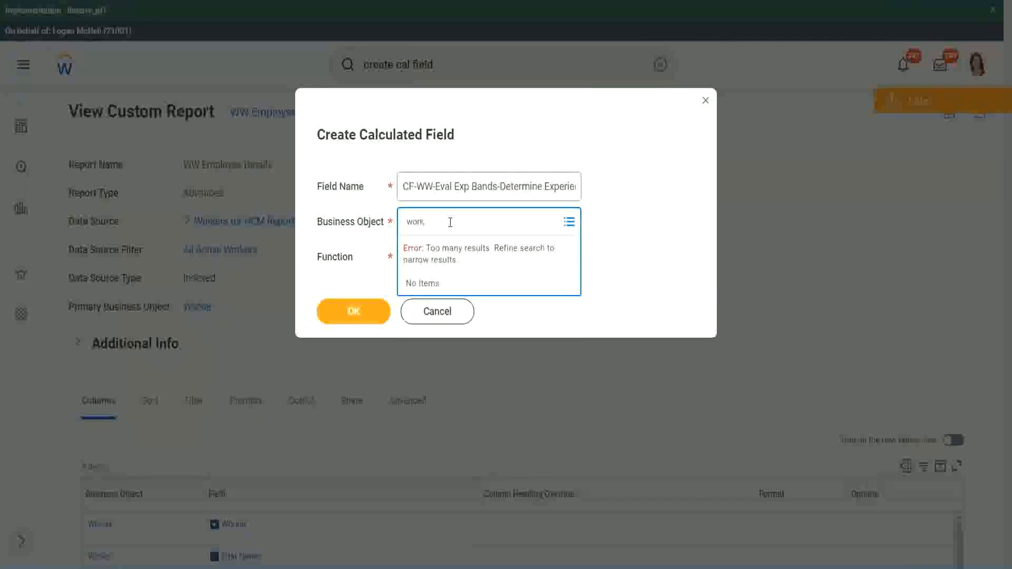
pyautogui.write('er')
pyautogui.press('Return')
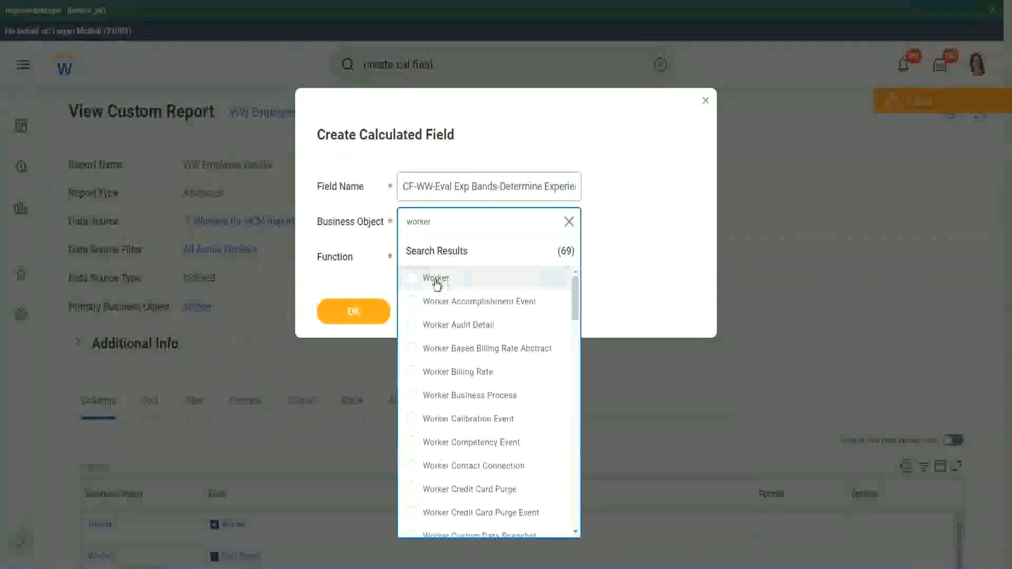
pyautogui.click(425, 278)
pyautogui.click(428, 254)
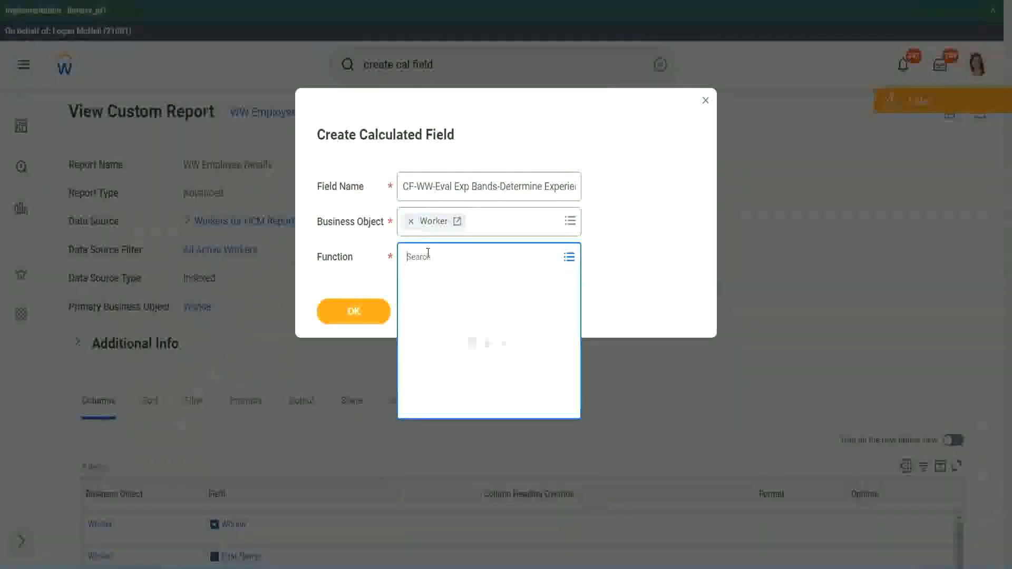
pyautogui.write('eval exp')
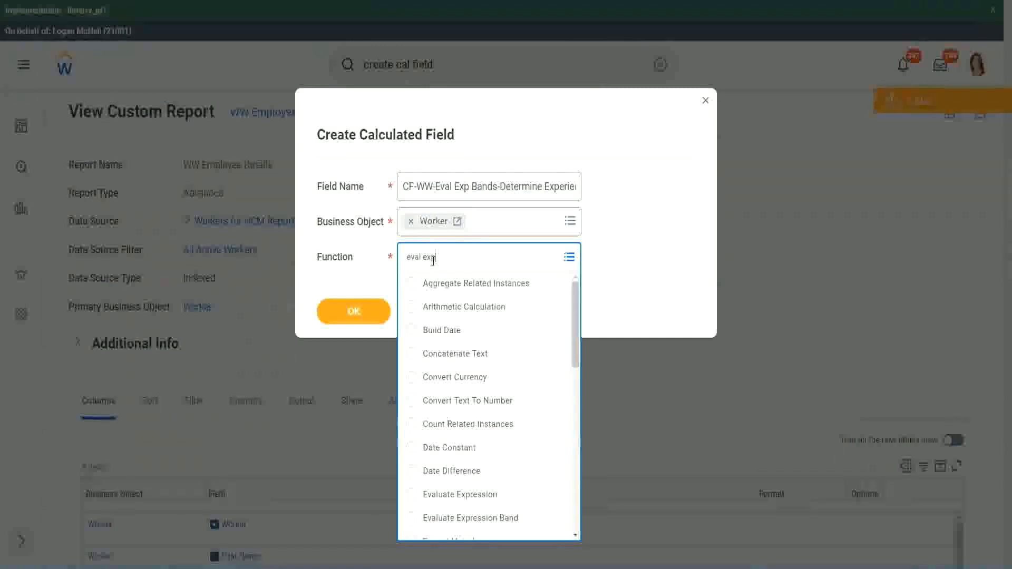
pyautogui.press('Return')
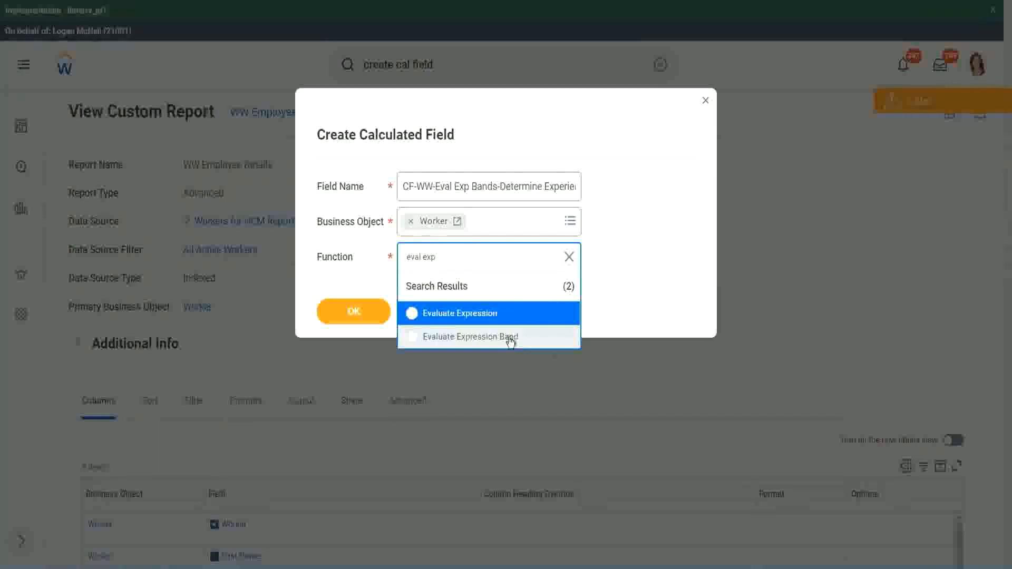
pyautogui.click(510, 337)
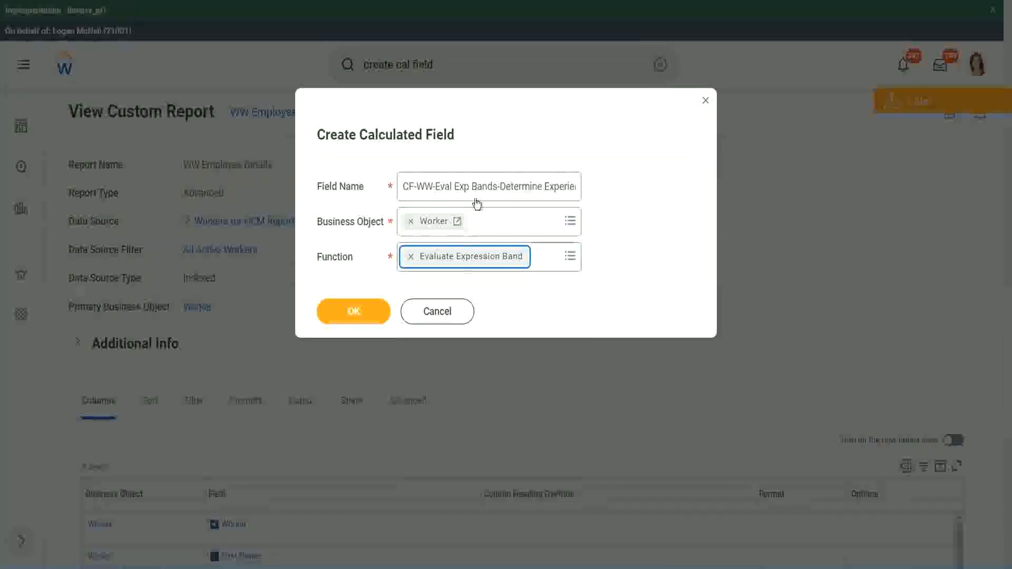
# - Shorten "Eval Exp Bands" to "Eval Exp Band" in the field name and proceed to the calculated field's definition
pyautogui.click(496, 186)
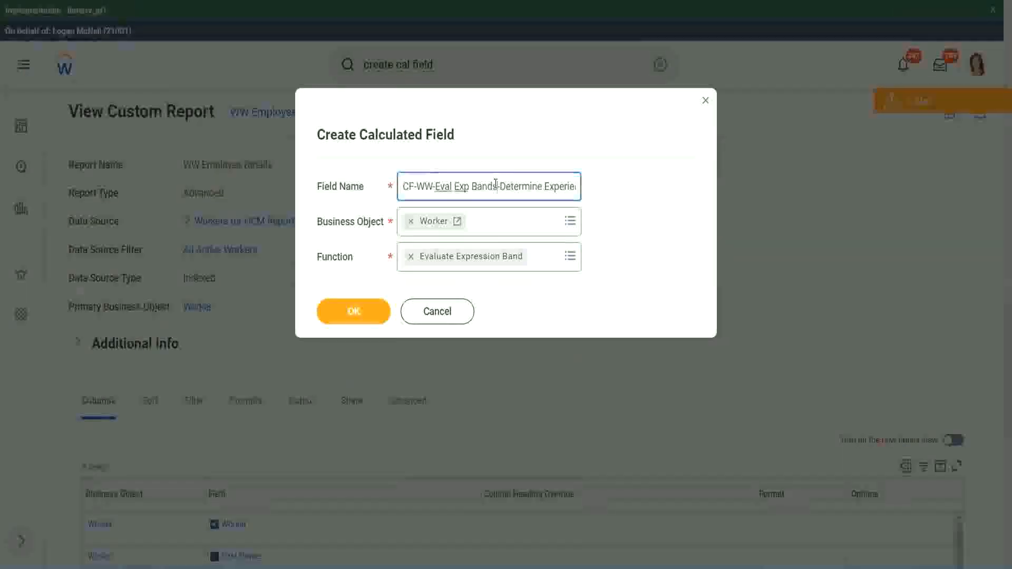
pyautogui.press('BackSpace')
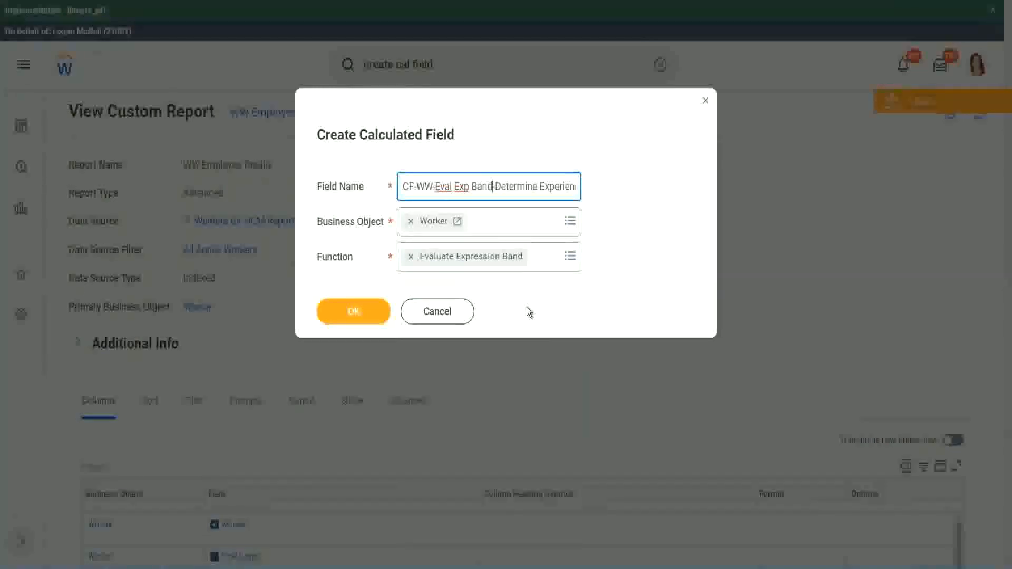
pyautogui.click(358, 313)
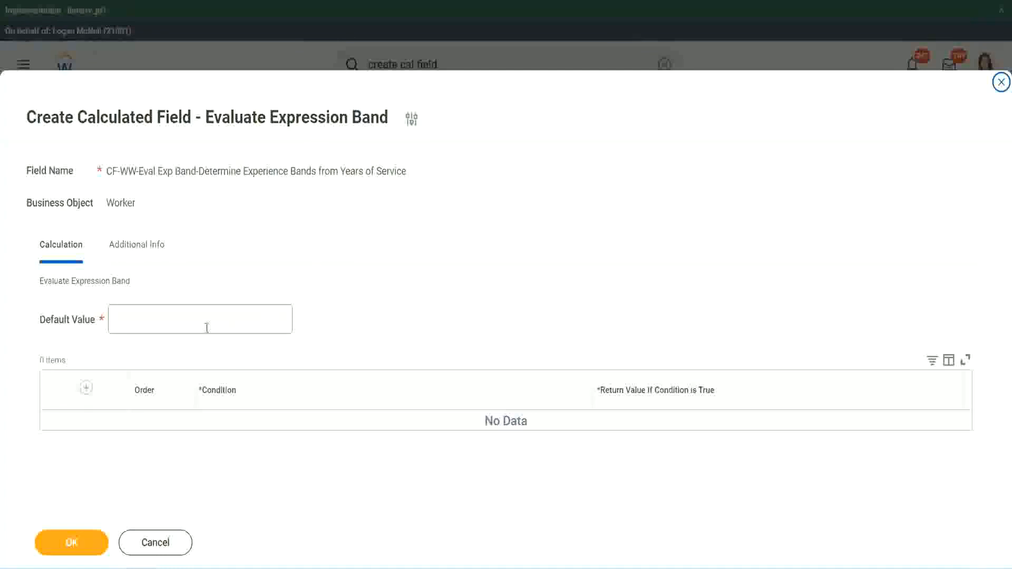
# - Enter "-" as the default value and add the first condition row
pyautogui.click(146, 325)
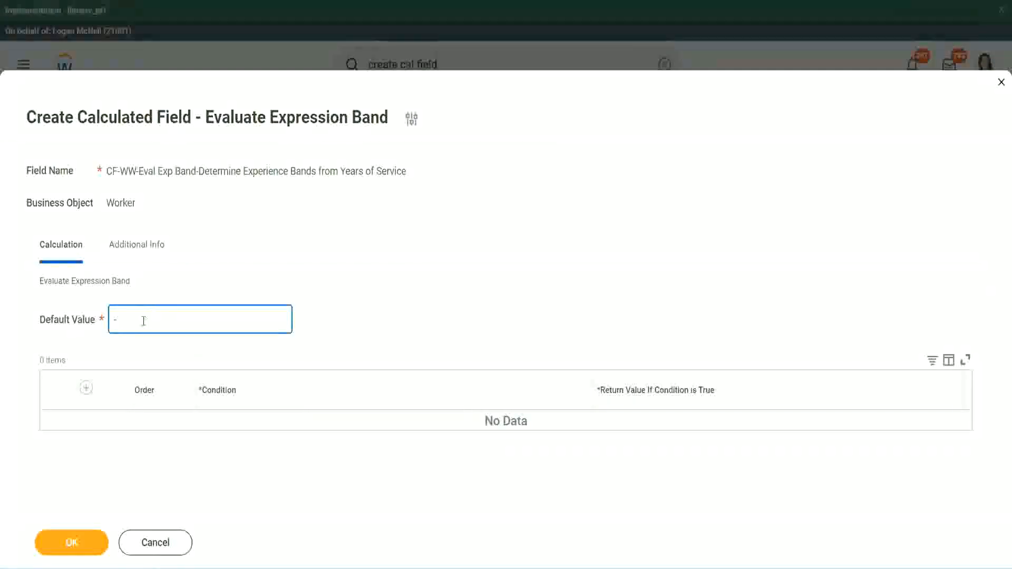
pyautogui.click(86, 388)
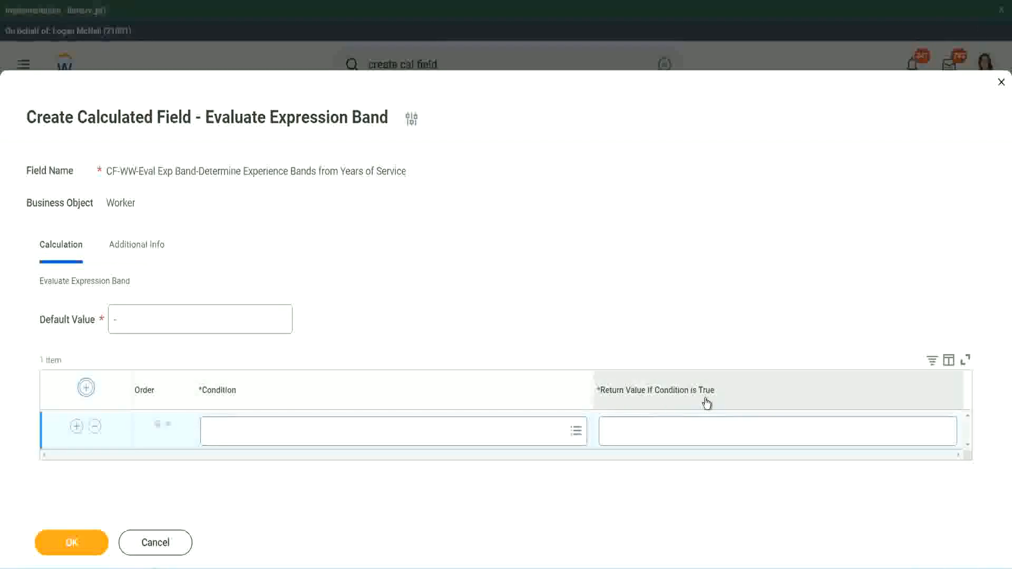
pyautogui.click(658, 431)
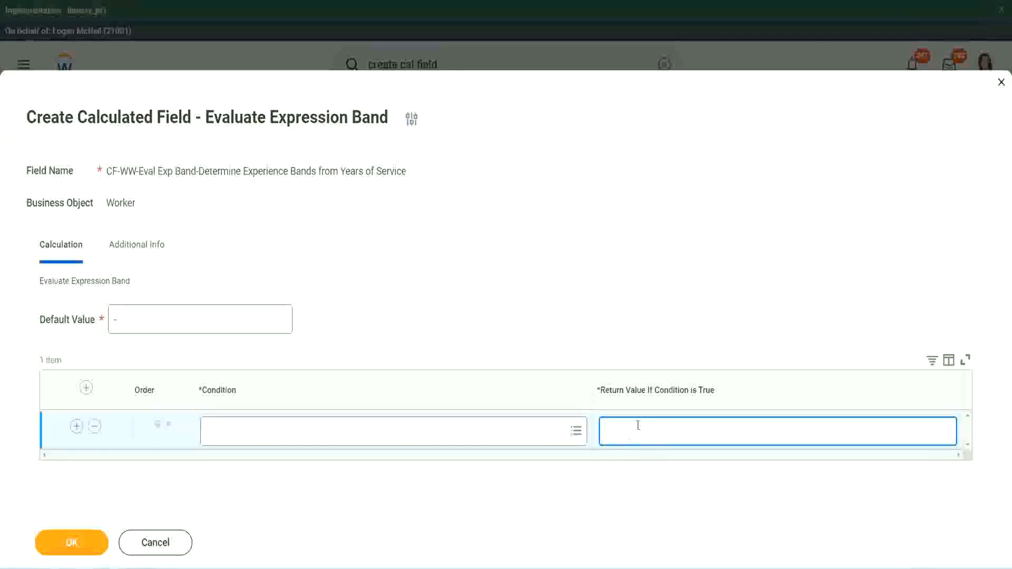
pyautogui.write('adkjdjaidjaijdiaj')
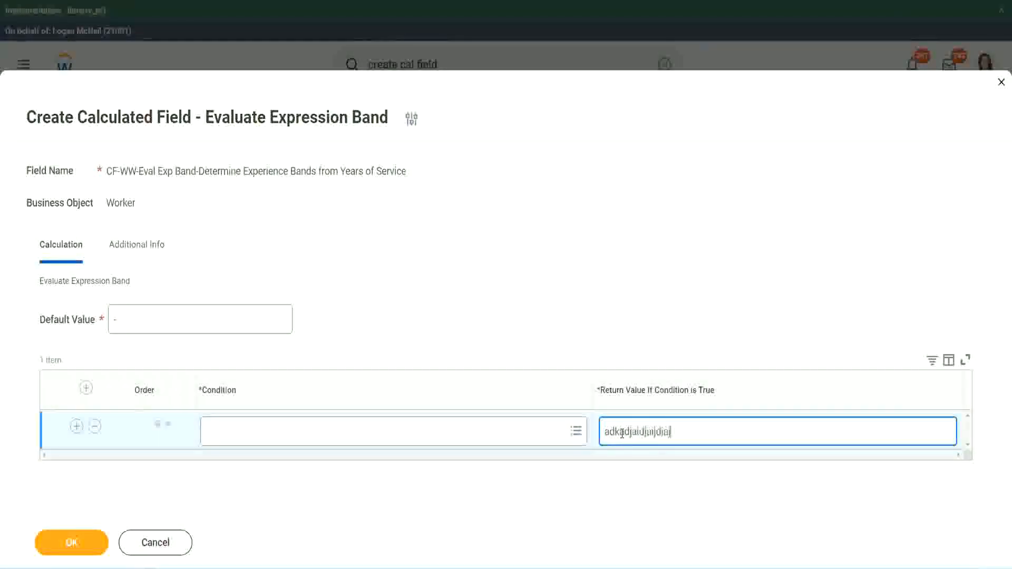
pyautogui.press('BackSpace')
pyautogui.press('BackSpace')
pyautogui.press('BackSpace')
pyautogui.press('BackSpace')
pyautogui.press('BackSpace')
pyautogui.press('BackSpace')
pyautogui.press('BackSpace')
pyautogui.press('BackSpace')
pyautogui.press('BackSpace')
pyautogui.press('BackSpace')
pyautogui.press('BackSpace')
pyautogui.press('BackSpace')
pyautogui.press('BackSpace')
pyautogui.press('BackSpace')
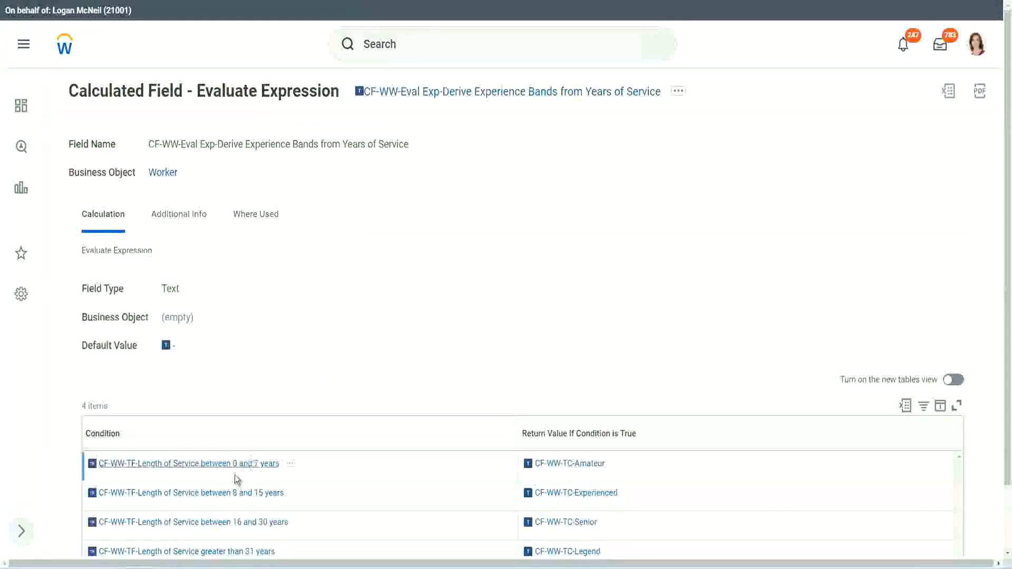
# - Copy CF-WW-TF-Length of Service between 0 and 7 years from the existing field into the first row's condition, with return value "Amateur"
pyautogui.rightClick(232, 470)
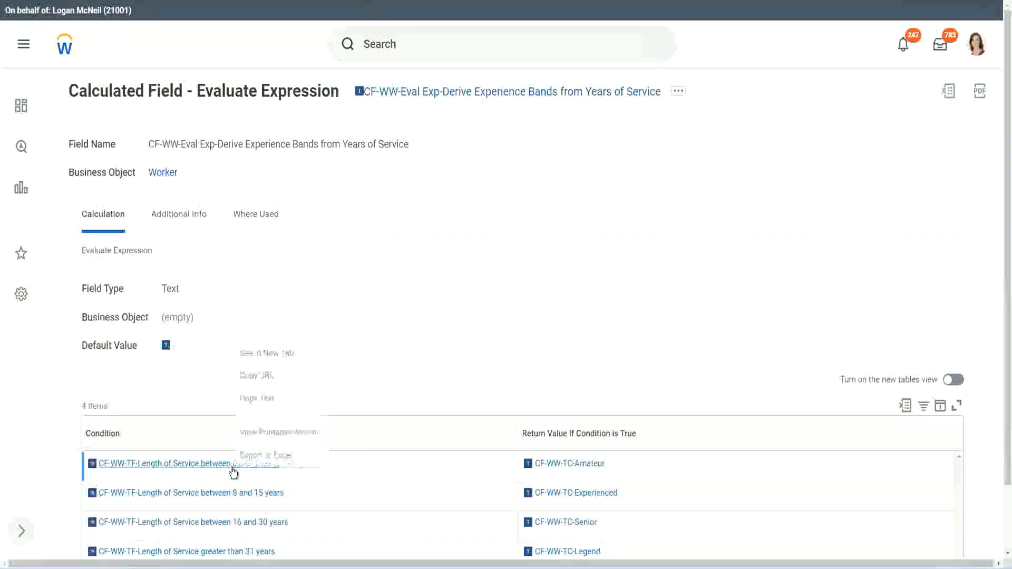
pyautogui.click(274, 399)
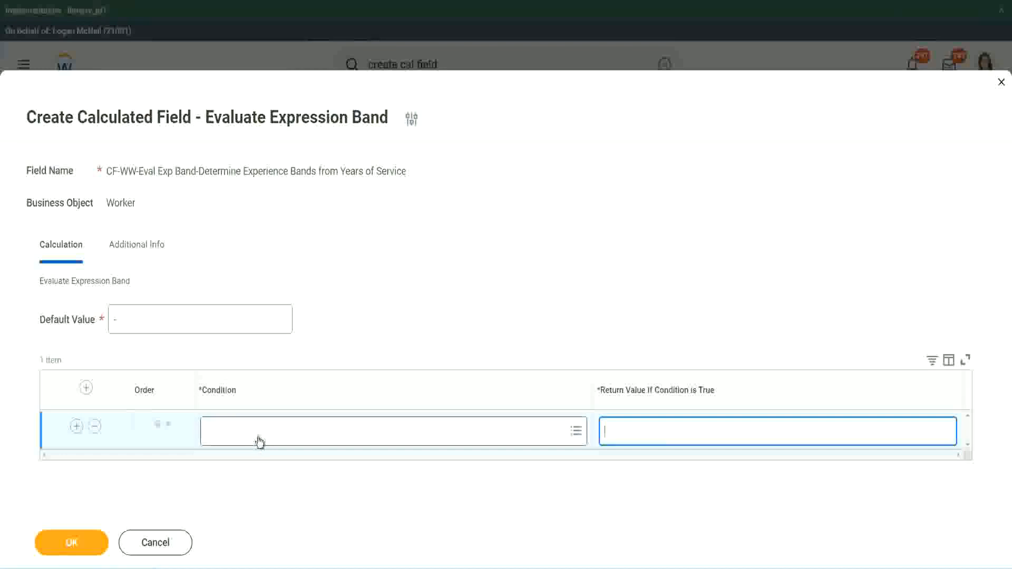
pyautogui.click(255, 436)
pyautogui.write('CF-WW-TF-Length of Service between 0 and 7 years')
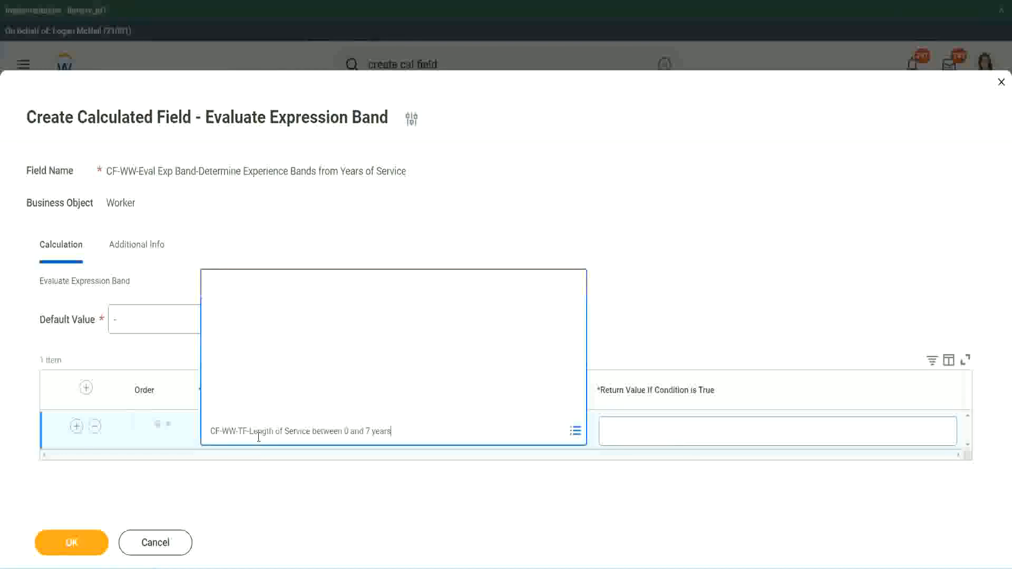
pyautogui.press('Return')
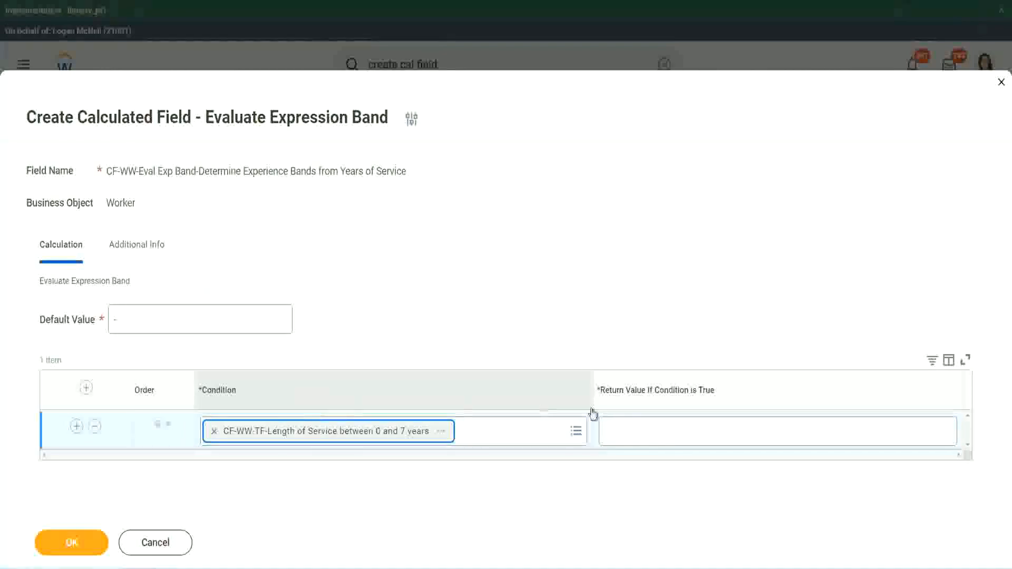
pyautogui.click(639, 420)
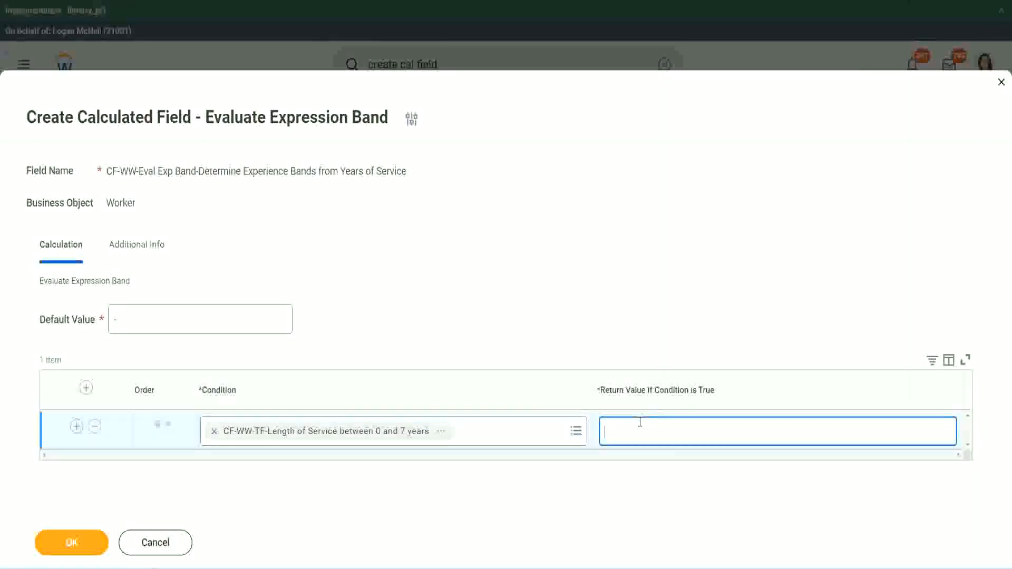
pyautogui.write('Amateur')
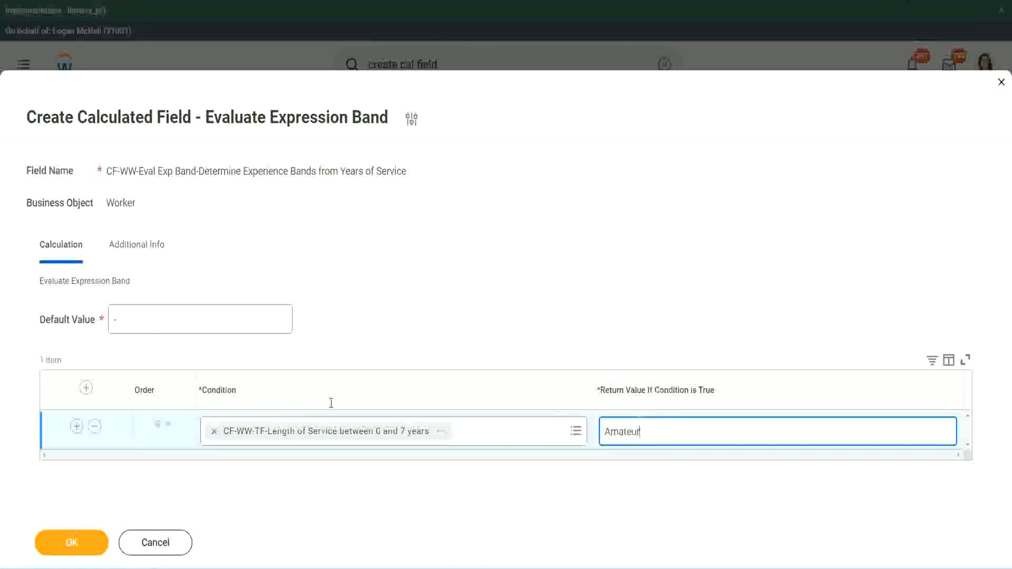
# - Add three more empty condition rows below the Amateur row
pyautogui.click(76, 426)
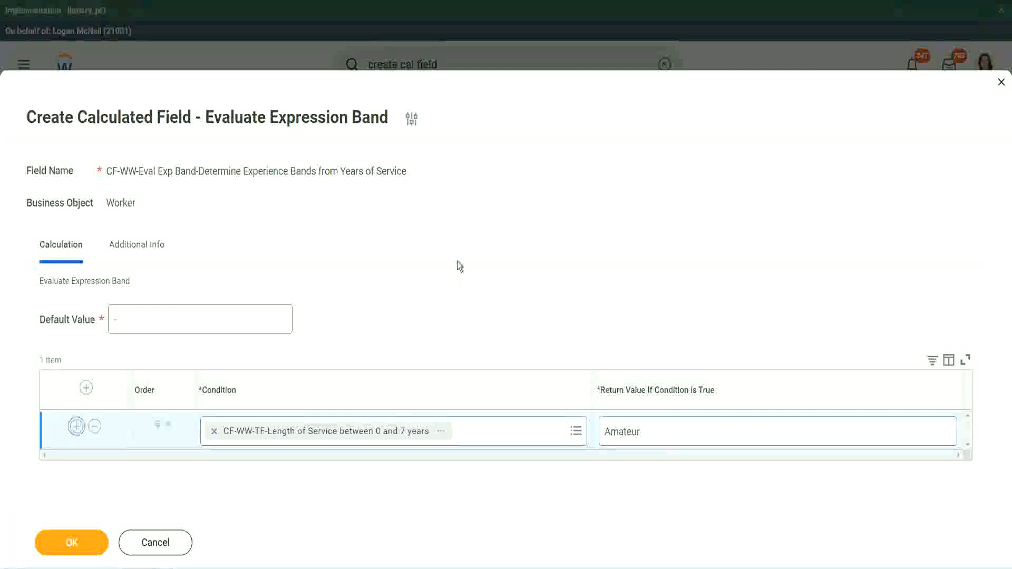
pyautogui.click(77, 465)
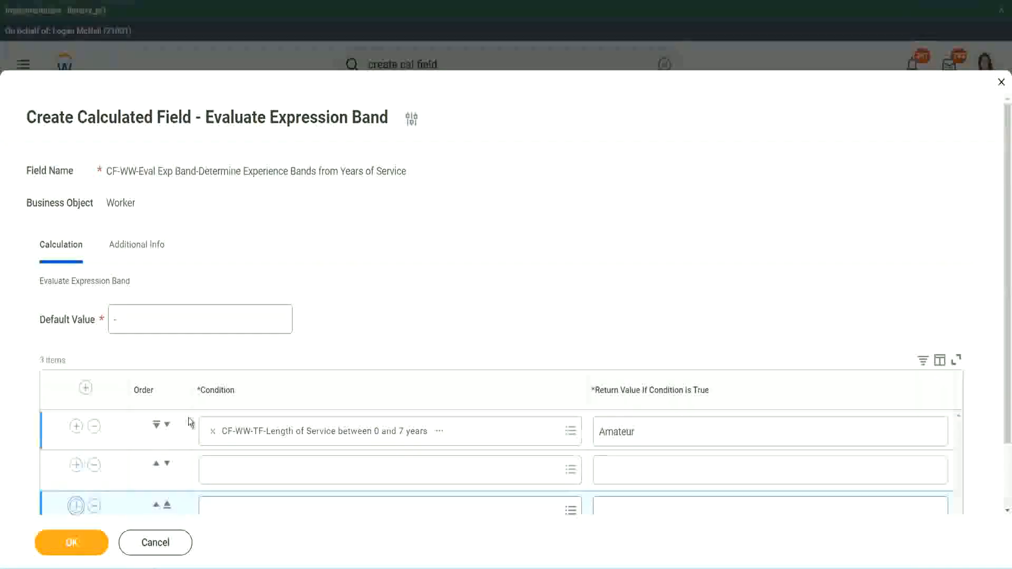
pyautogui.scroll(-2, 177, 424)
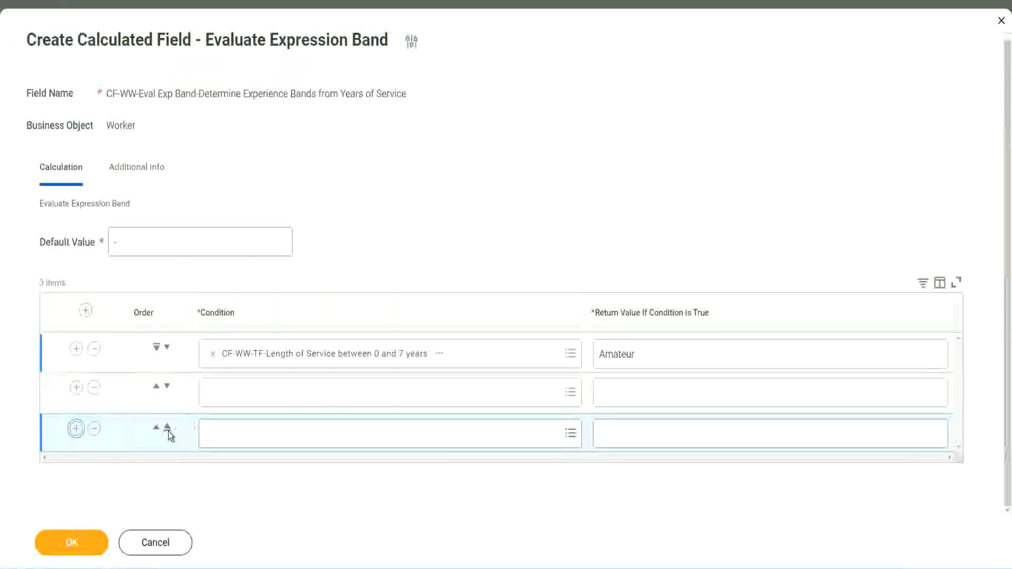
pyautogui.click(76, 428)
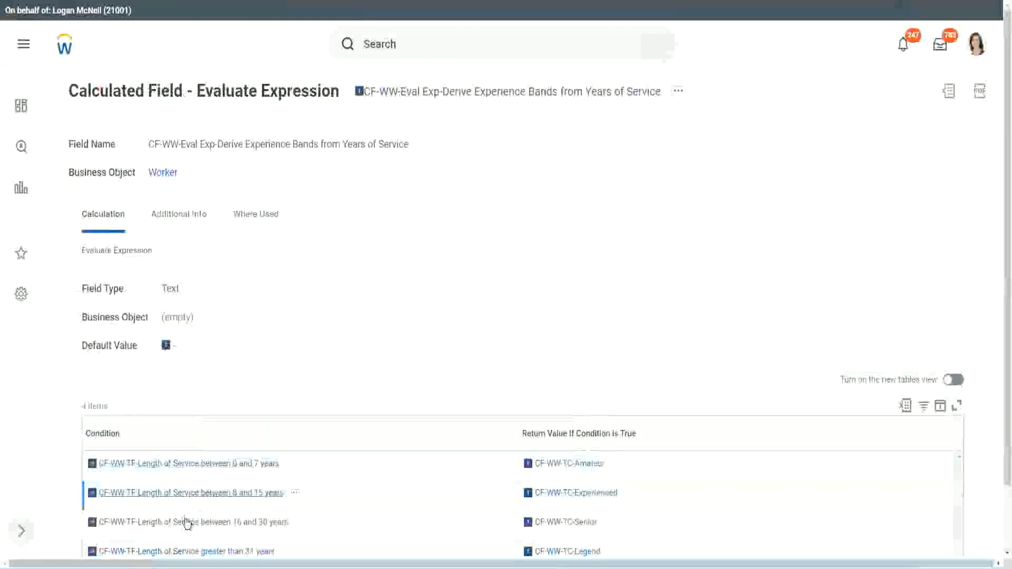
# - Copy CF-WW-TF-Length of Service between 16 and 30 years into the second row's condition and move that row down to third place
pyautogui.rightClick(186, 522)
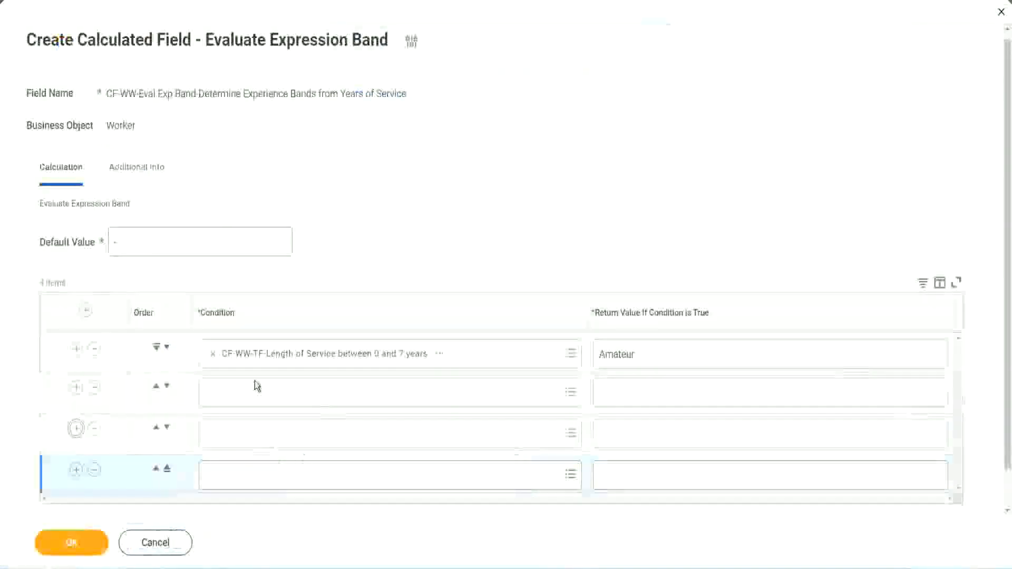
pyautogui.click(257, 390)
pyautogui.write('CF-WW-TF-Length of Service between 16 and 30 years')
pyautogui.press('Return')
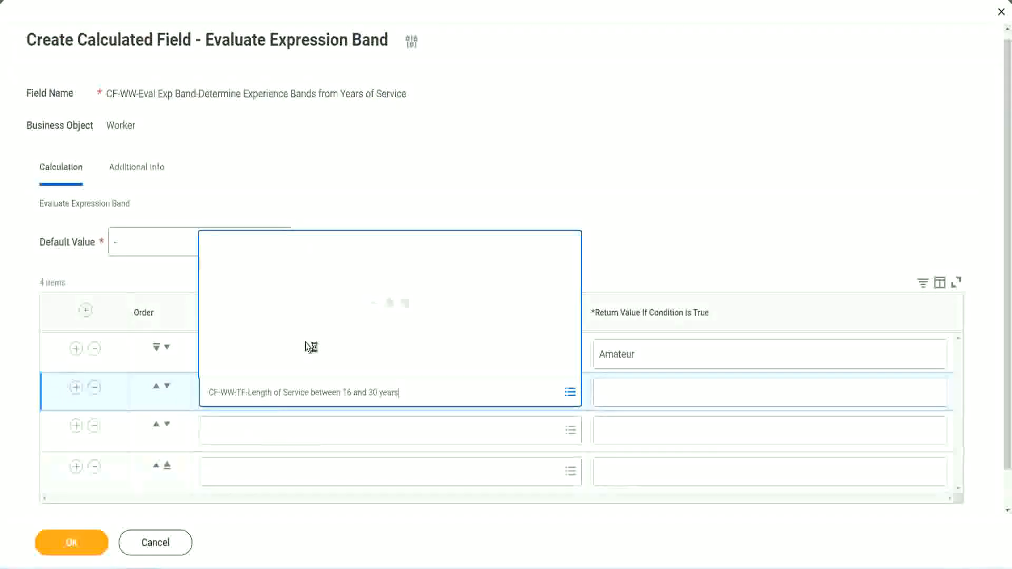
pyautogui.click(166, 387)
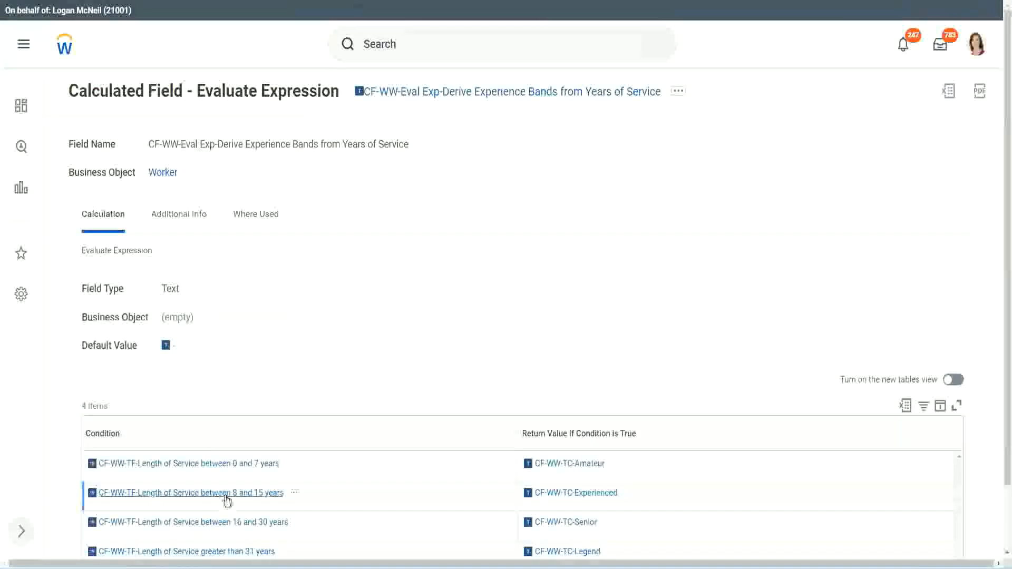
# - Copy CF-WW-TF-Length of Service between 8 and 15 years from the existing field into the empty second row's condition
pyautogui.rightClick(227, 499)
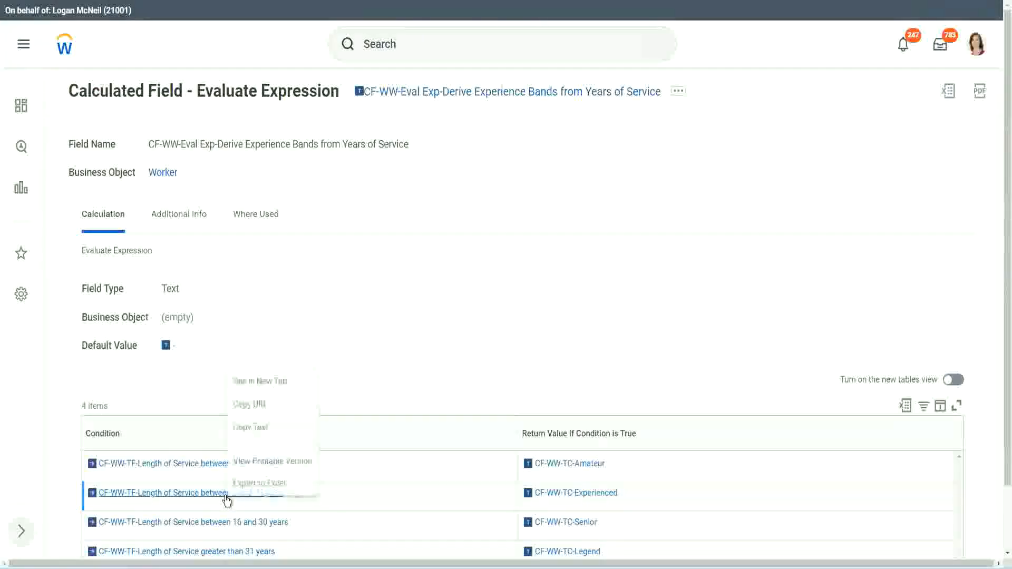
pyautogui.click(256, 426)
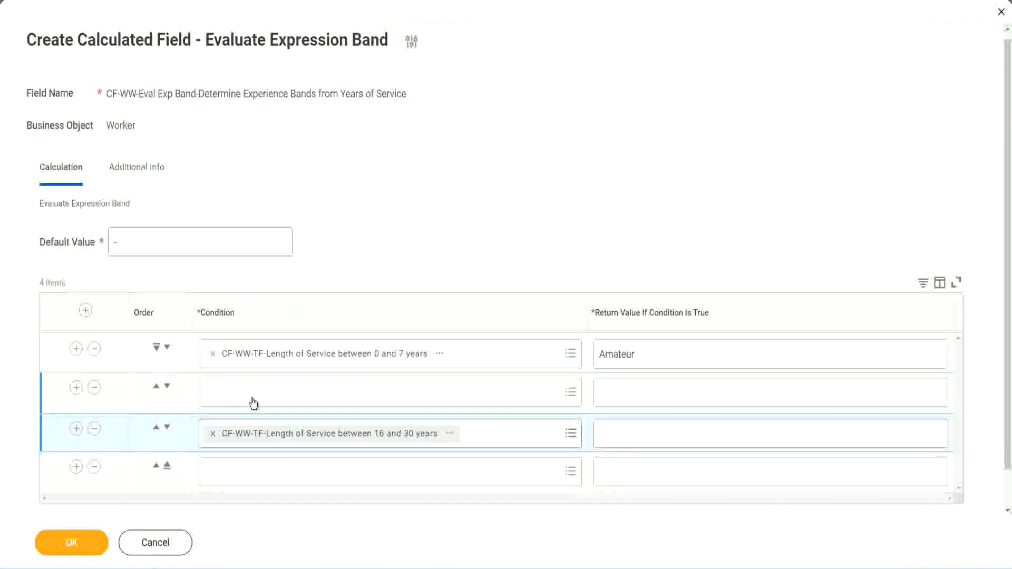
pyautogui.click(253, 403)
pyautogui.hotkey('ctrl', 'v')
pyautogui.press('Return')
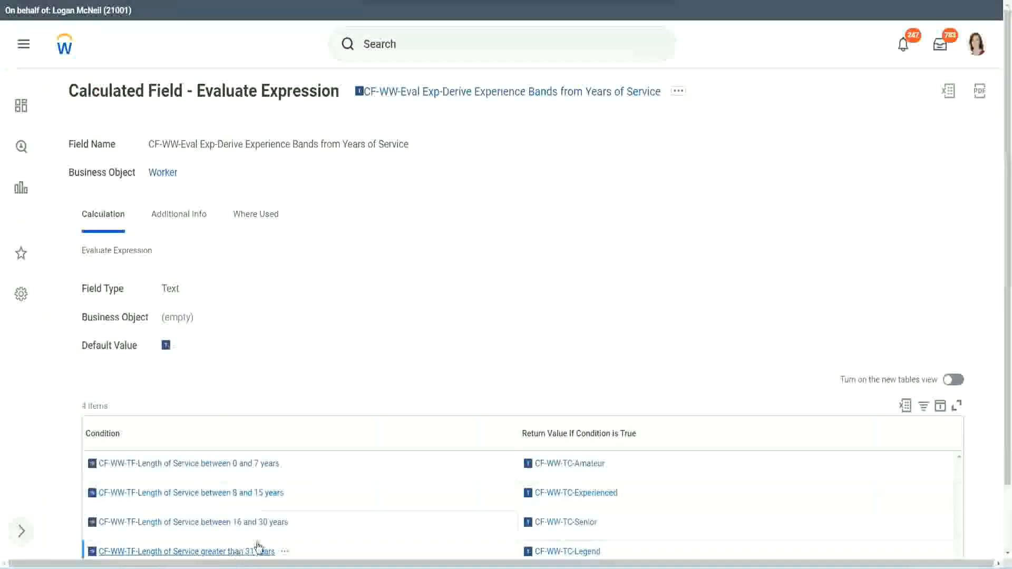
# - Copy CF-WW-TF-Length of Service greater than 31 years from the existing field into the fourth row's condition, with return value "Legend"
pyautogui.rightClick(257, 547)
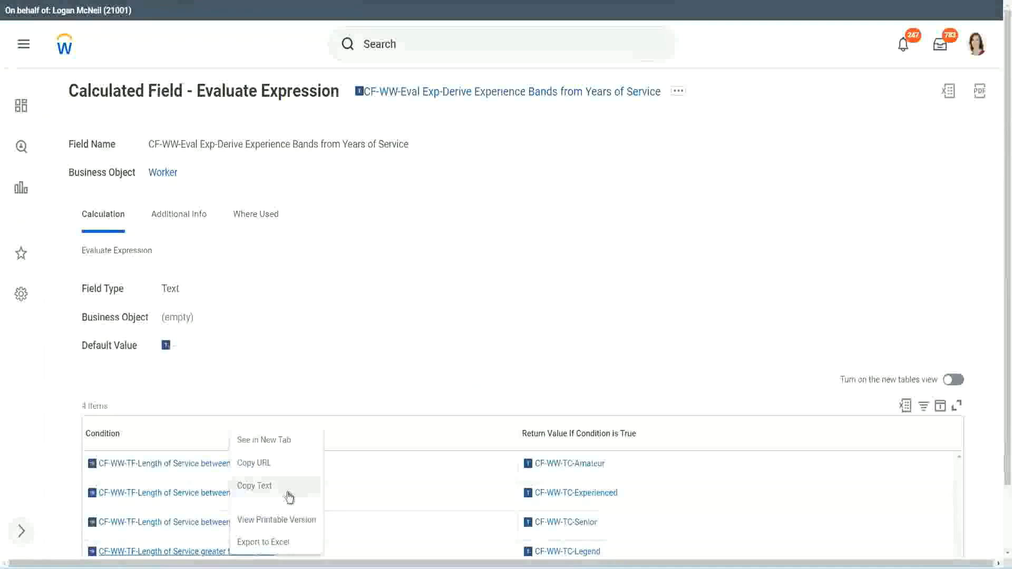
pyautogui.click(289, 496)
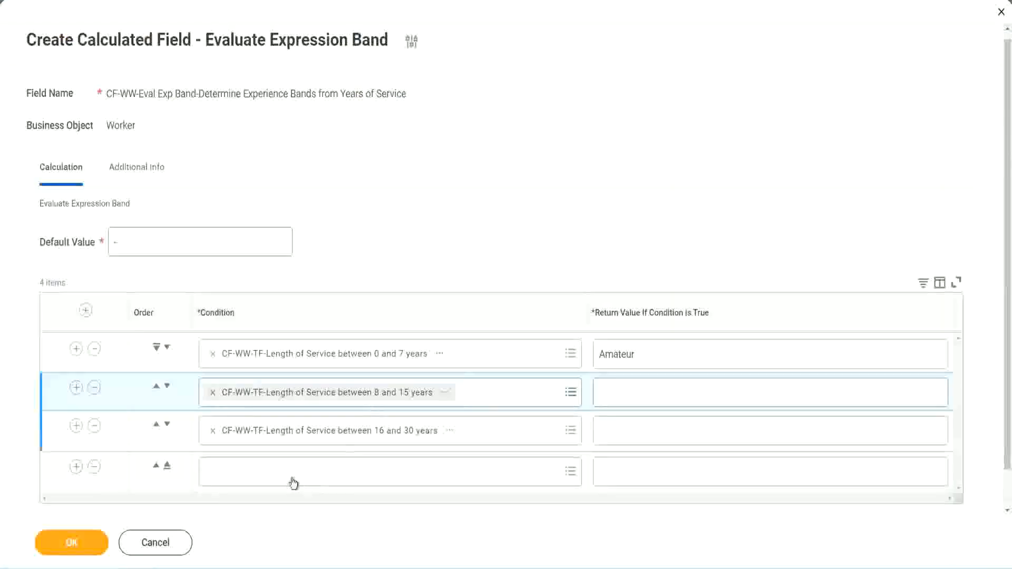
pyautogui.click(291, 464)
pyautogui.hotkey('ctrl', 'v')
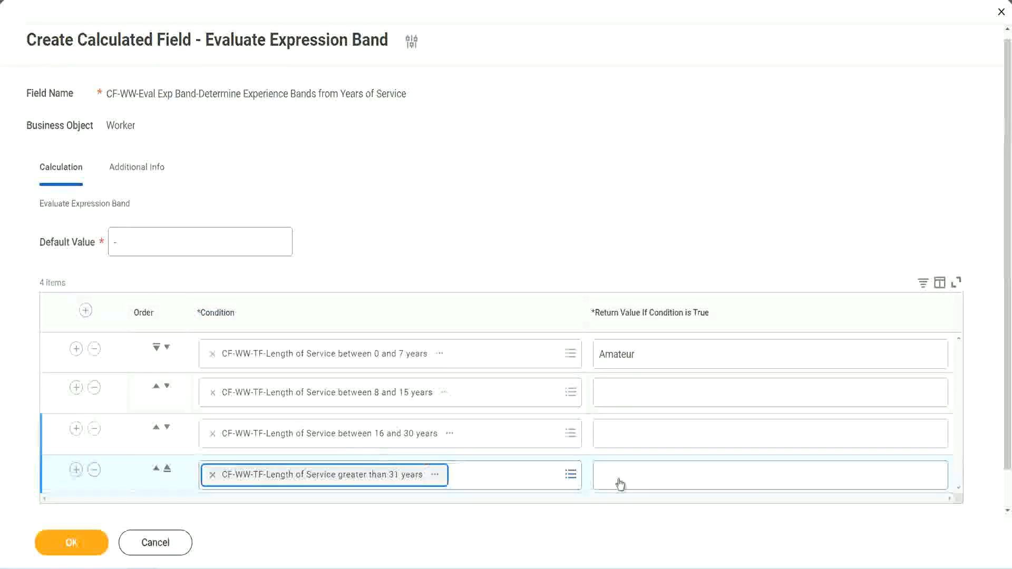
pyautogui.click(665, 474)
pyautogui.write('Le')
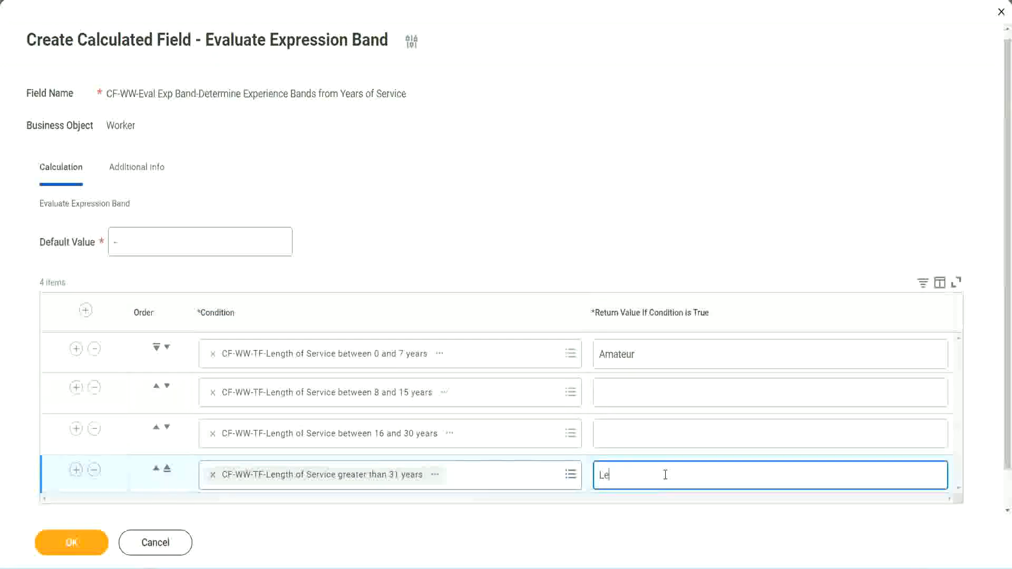
pyautogui.write('gend')
# - Set the return values to "Senior" for 16 to 30 years and "Experienced" for 8 to 15 years, and save the calculated field
pyautogui.click(622, 433)
pyautogui.write('Senior')
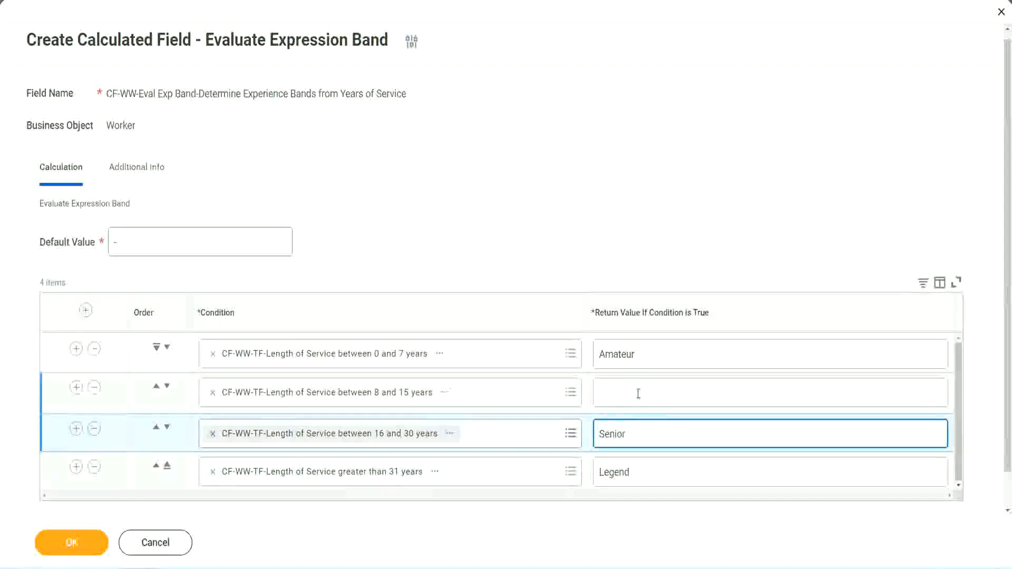
pyautogui.click(638, 394)
pyautogui.write('Ex')
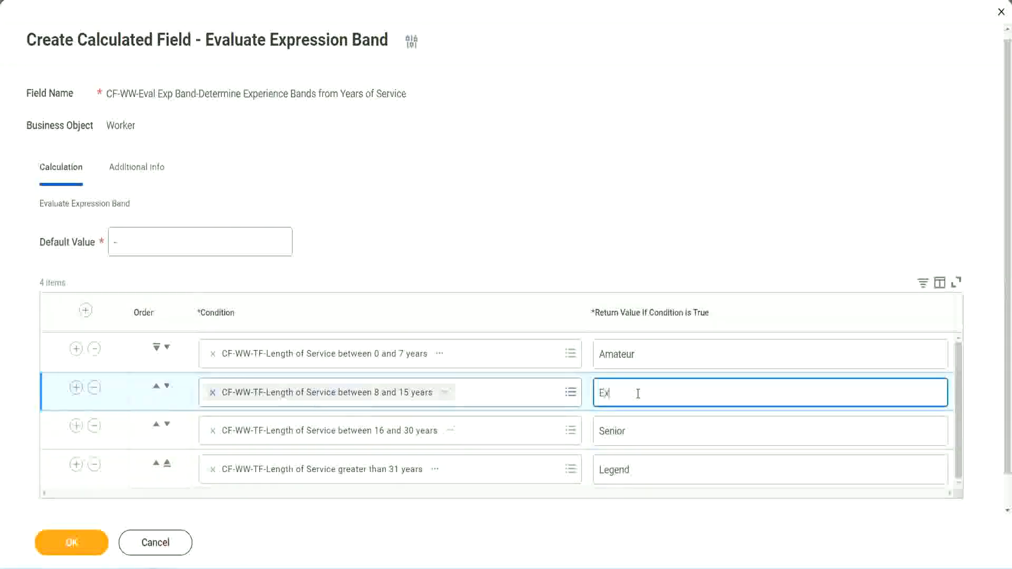
pyautogui.write('perienced')
pyautogui.click(89, 547)
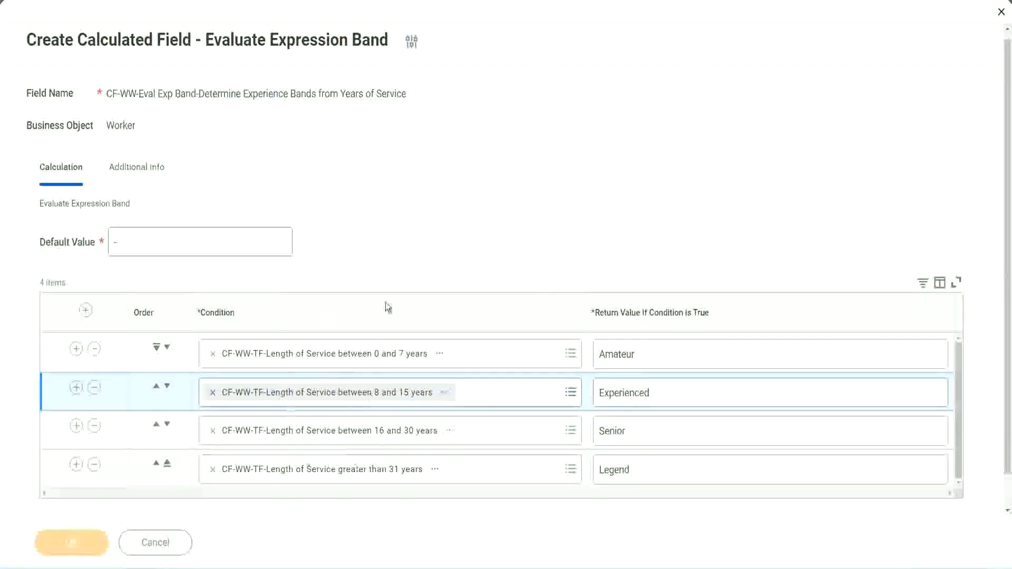
# - Check the return value of each condition in the saved band field and copy the field's name
pyautogui.scroll(-3, 346, 325)
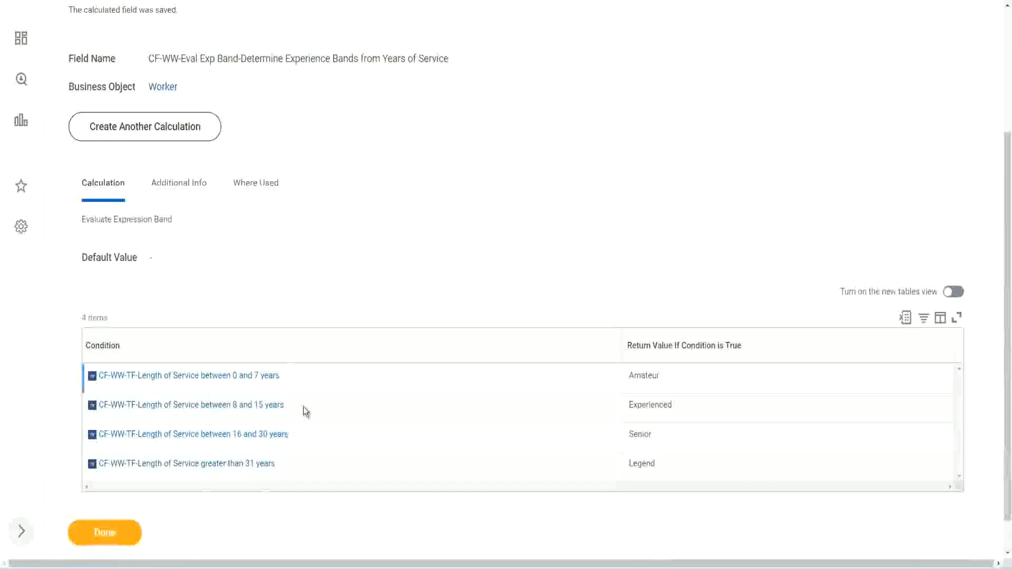
pyautogui.doubleClick(648, 374)
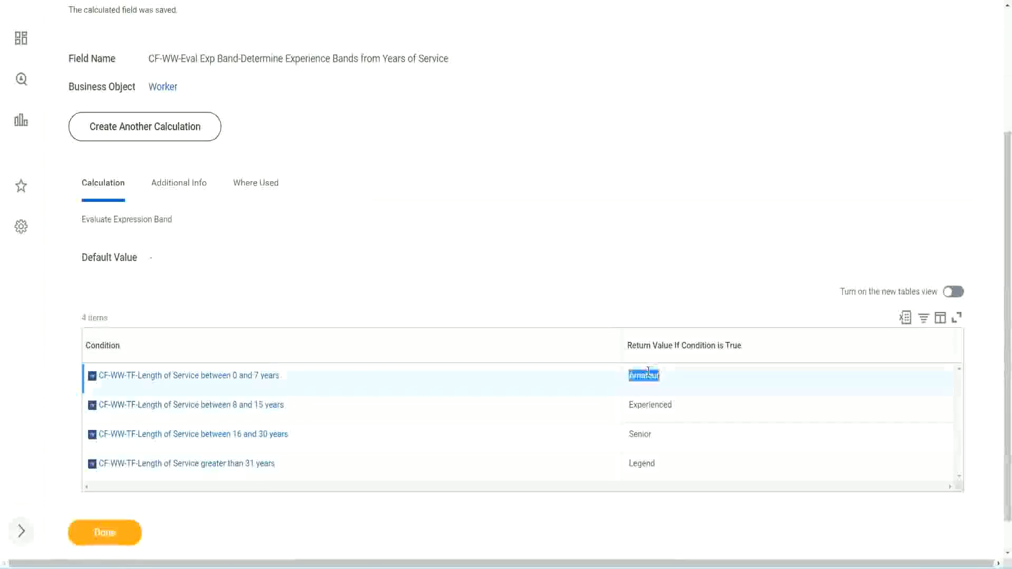
pyautogui.doubleClick(641, 406)
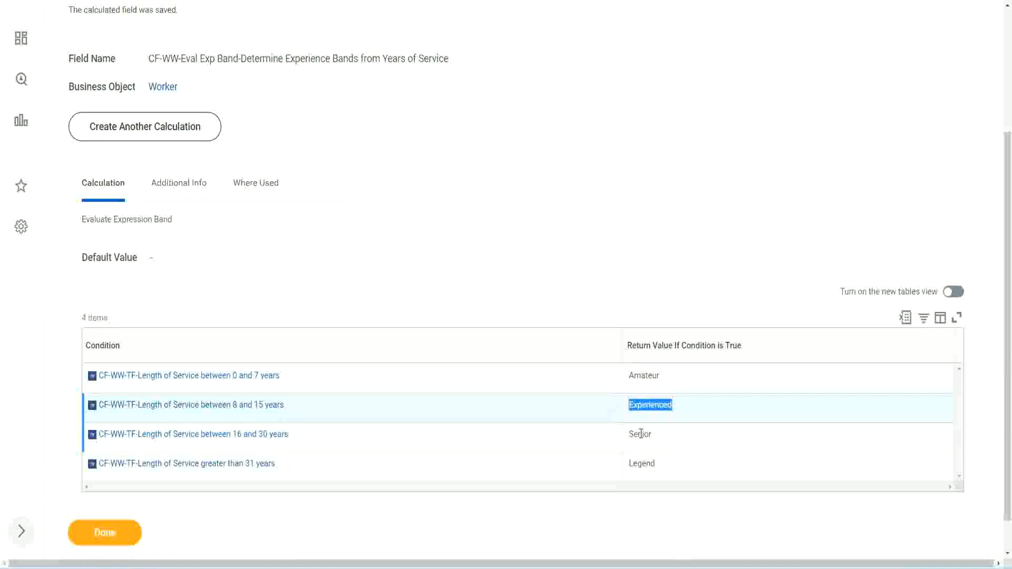
pyautogui.doubleClick(641, 434)
pyautogui.click(642, 461)
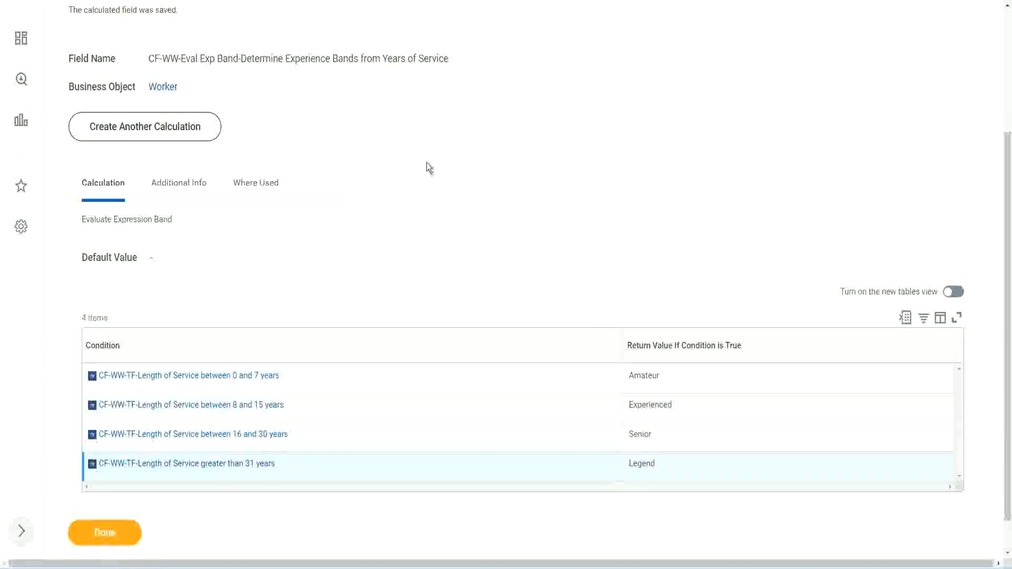
pyautogui.scroll(3, 430, 168)
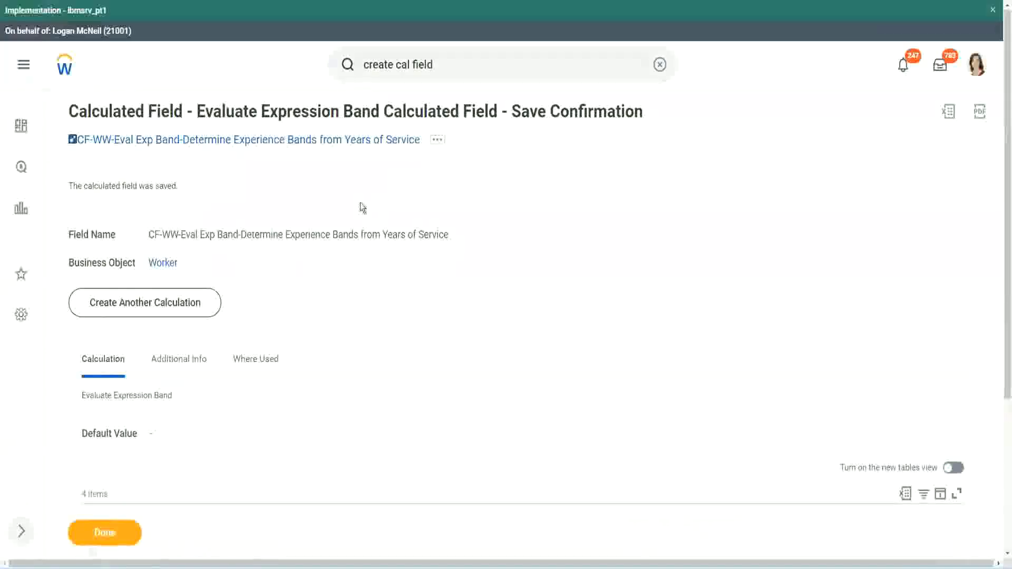
pyautogui.rightClick(332, 141)
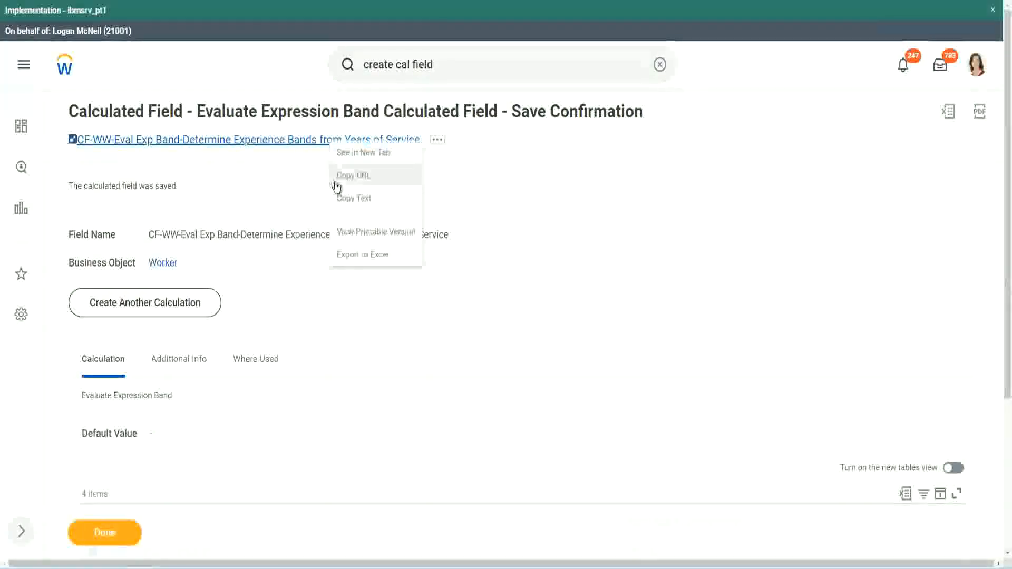
pyautogui.click(350, 200)
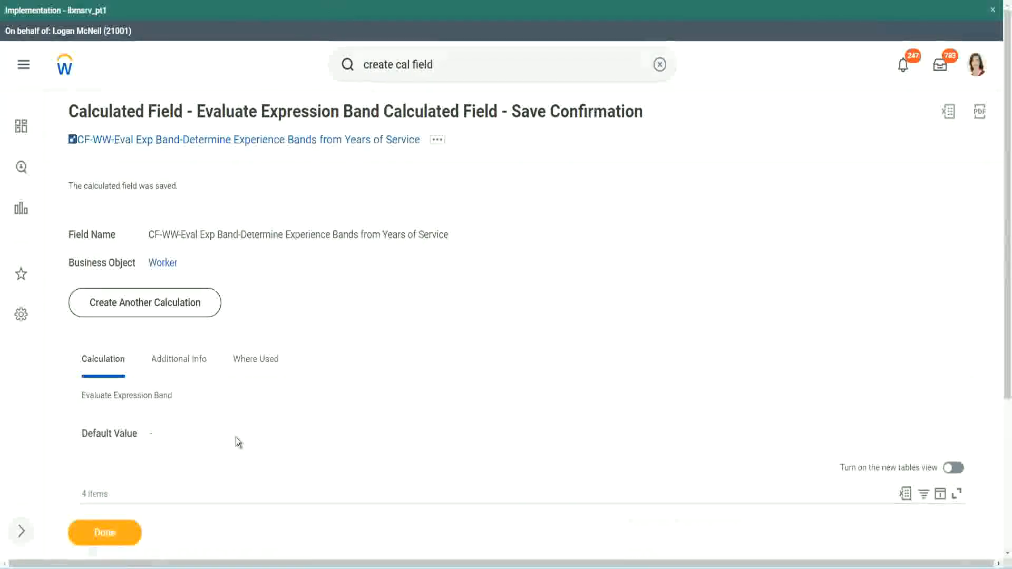
# - Review the saved band field's conditions and default value alongside the calculated field functions slide and the experience band notes
pyautogui.scroll(-3, 338, 412)
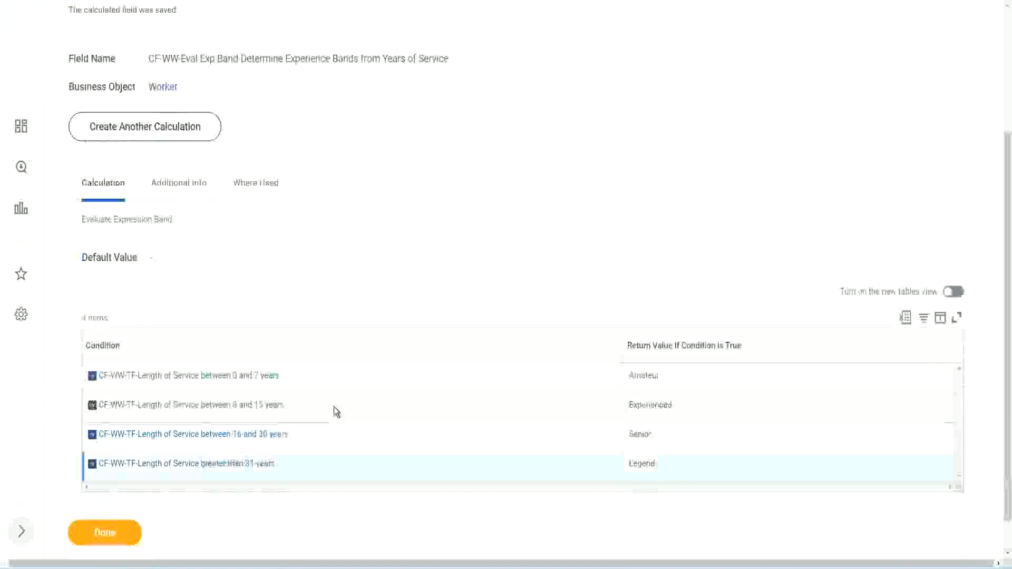
pyautogui.scroll(-1, 333, 407)
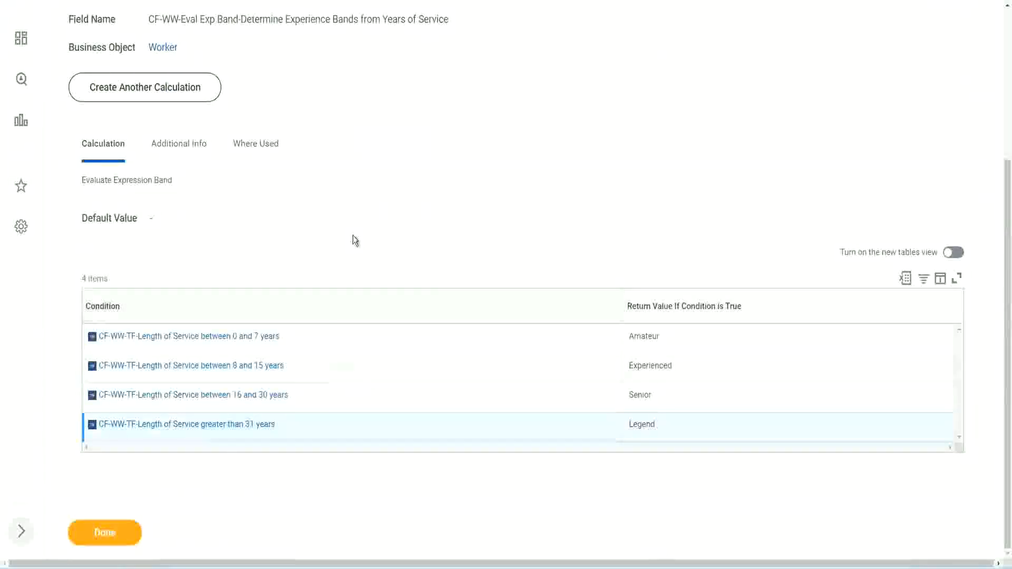
pyautogui.scroll(2, 353, 237)
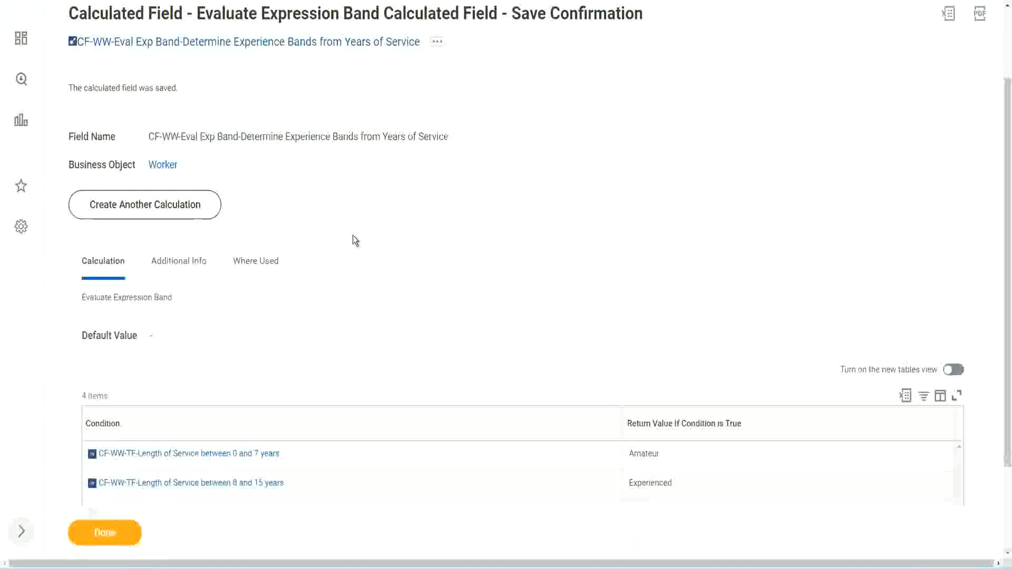
pyautogui.scroll(-2, 353, 236)
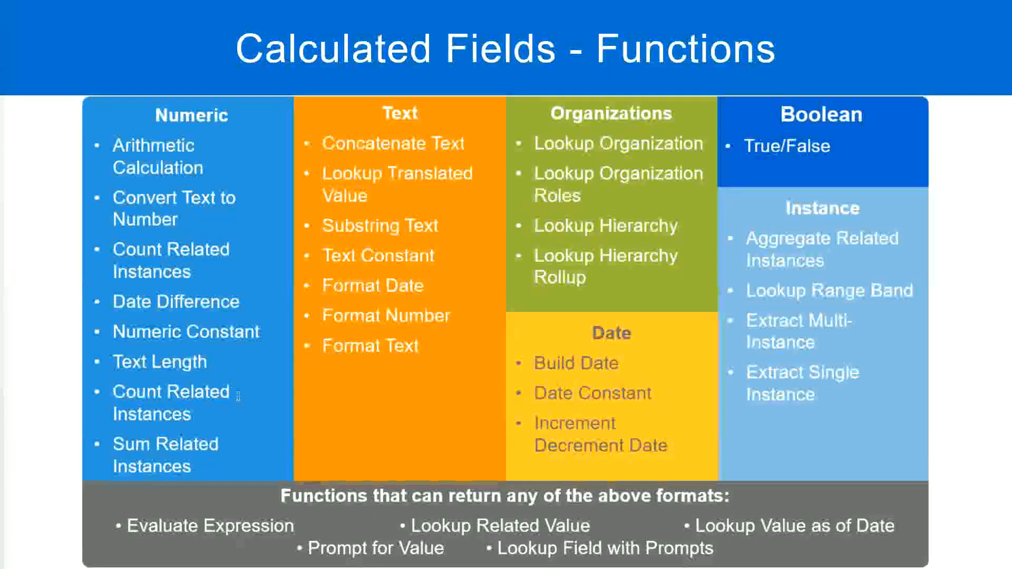
pyautogui.hotkey('alt', 'Tab')
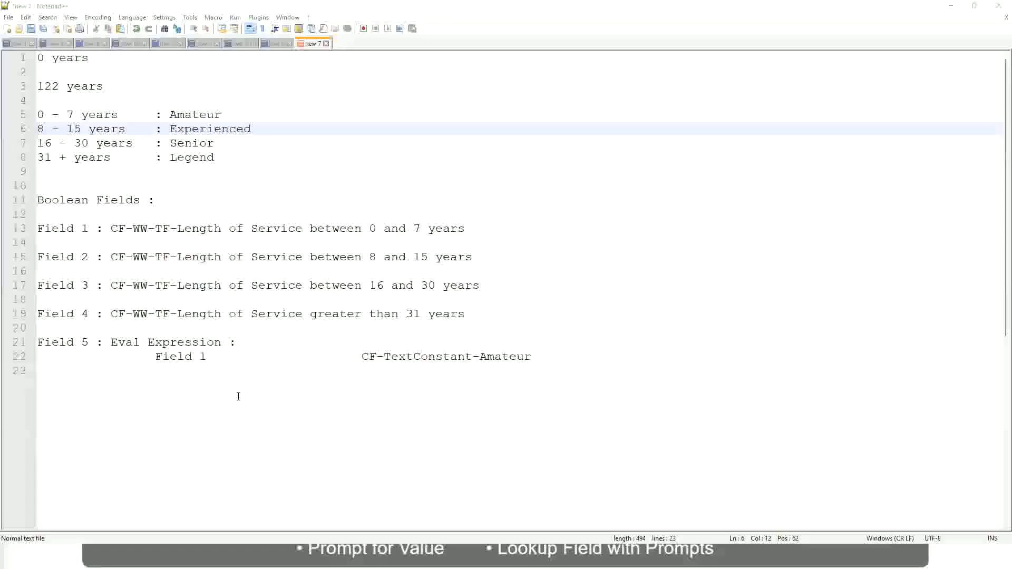
pyautogui.hotkey('alt', 'Tab')
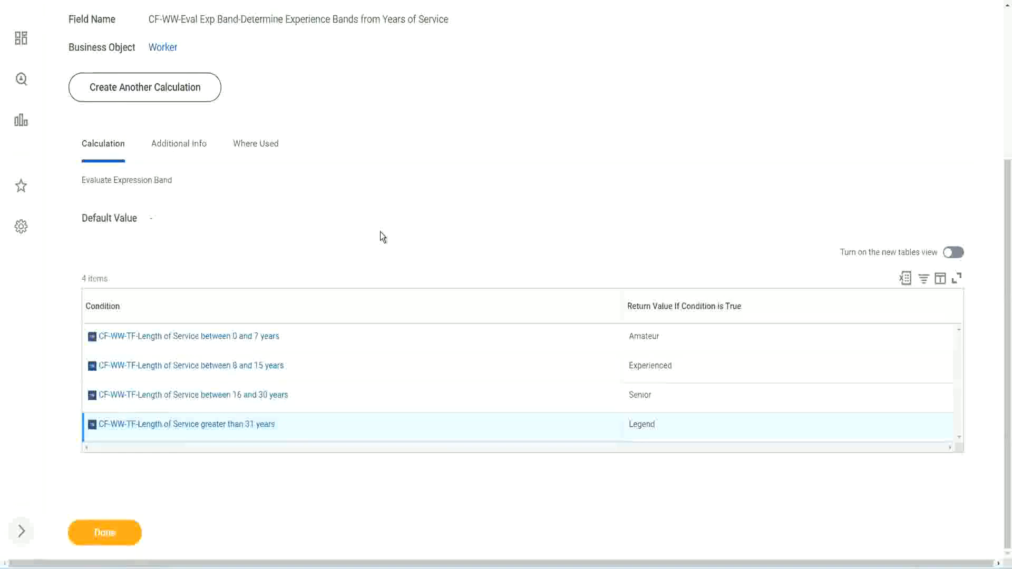
pyautogui.scroll(1, 383, 236)
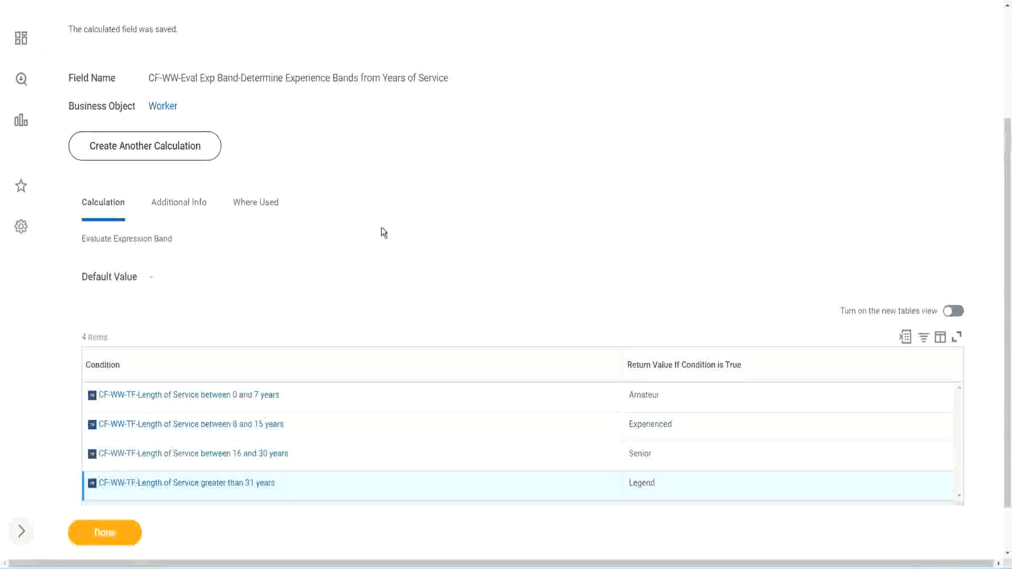
pyautogui.scroll(3, 380, 232)
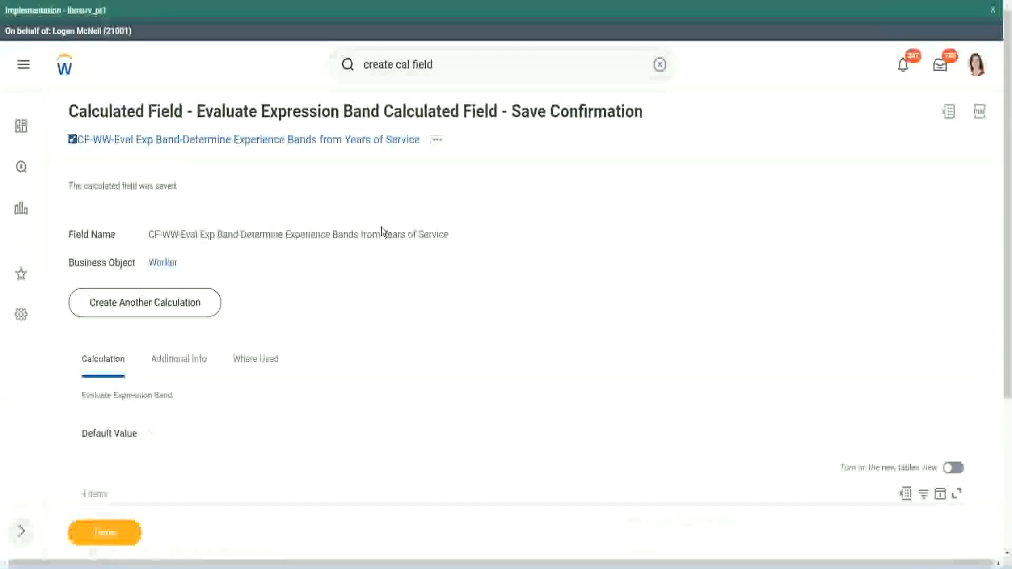
pyautogui.scroll(-4, 380, 230)
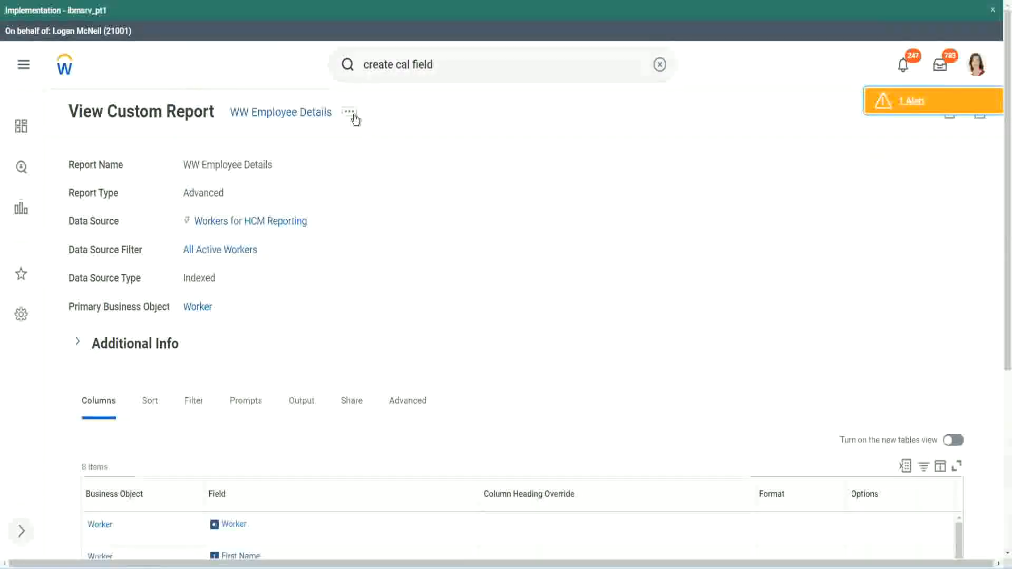
# - Open the WW Employee Details report for editing and add an empty Worker column row below the Experience Bands row
pyautogui.click(350, 112)
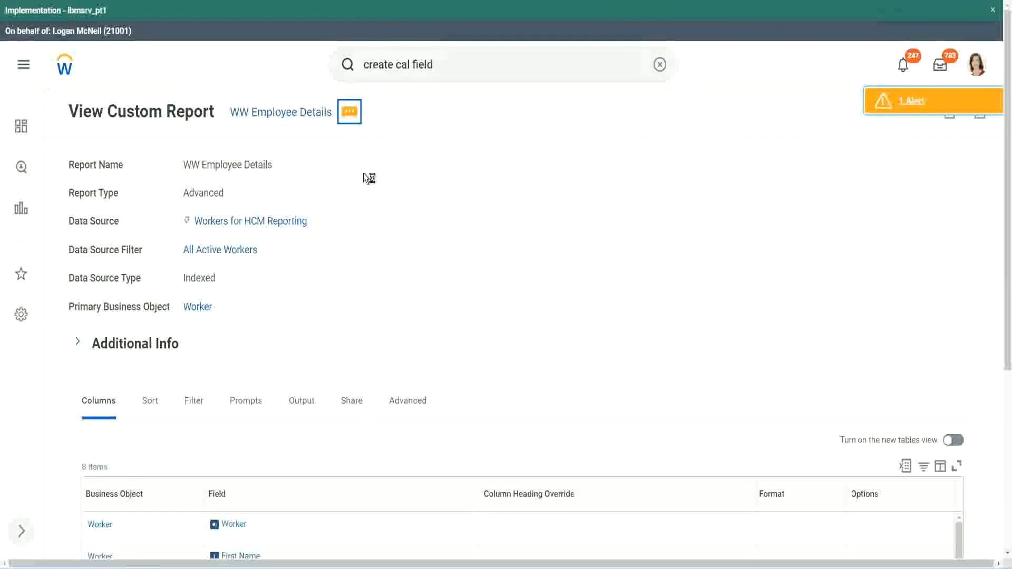
pyautogui.moveTo(407, 172)
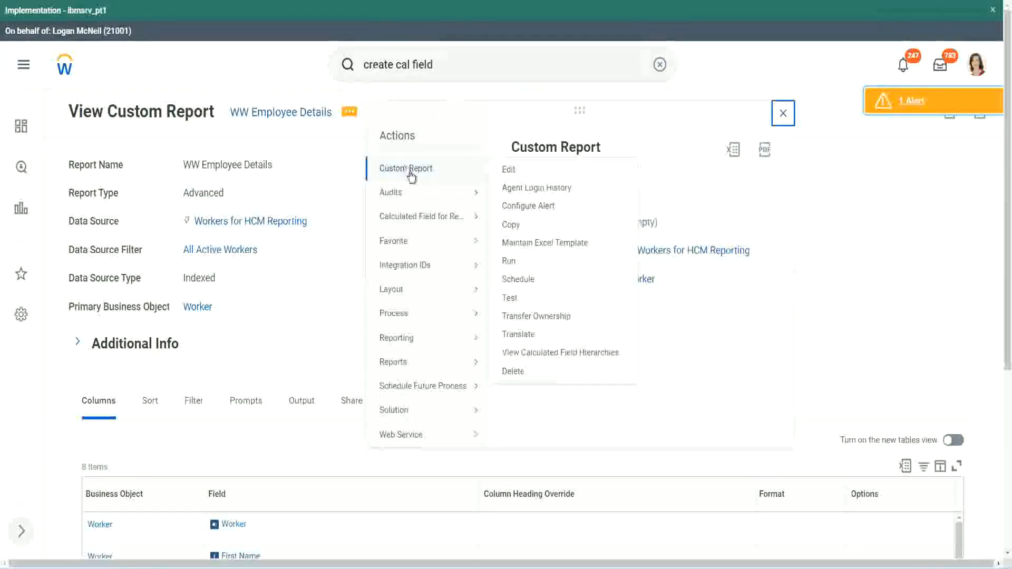
pyautogui.click(509, 170)
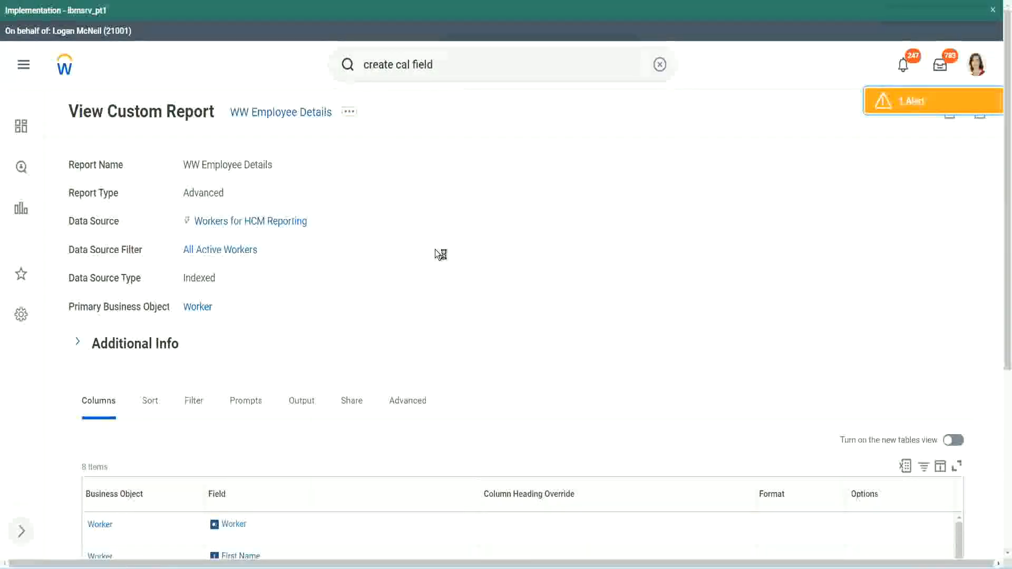
pyautogui.scroll(-1, 435, 249)
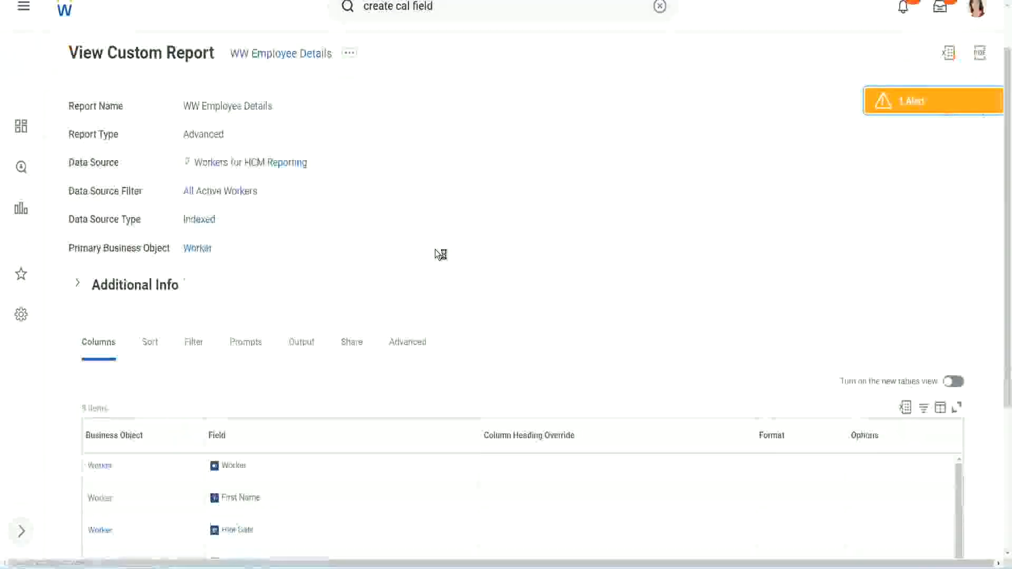
pyautogui.scroll(-4, 435, 249)
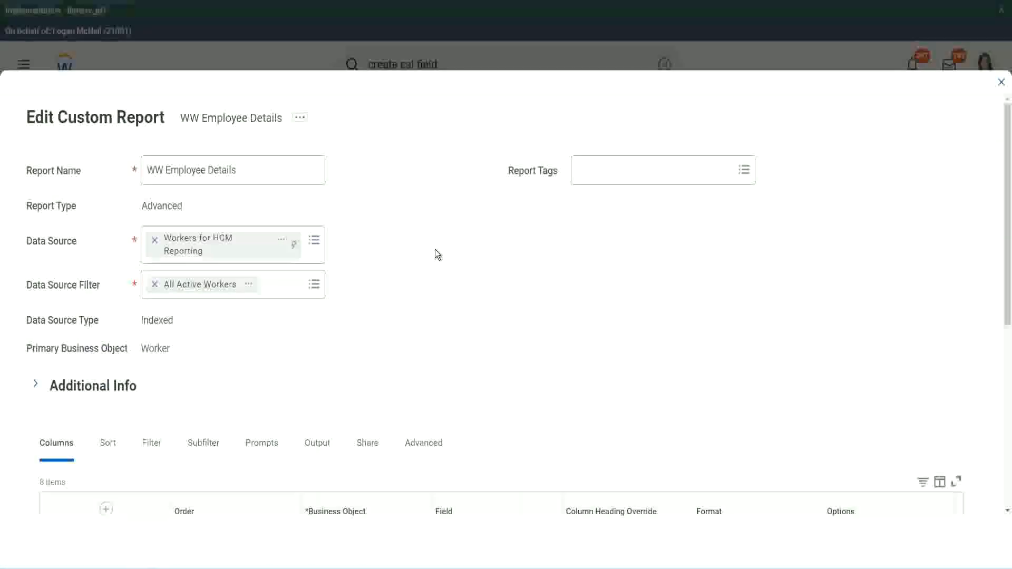
pyautogui.scroll(-8, 435, 249)
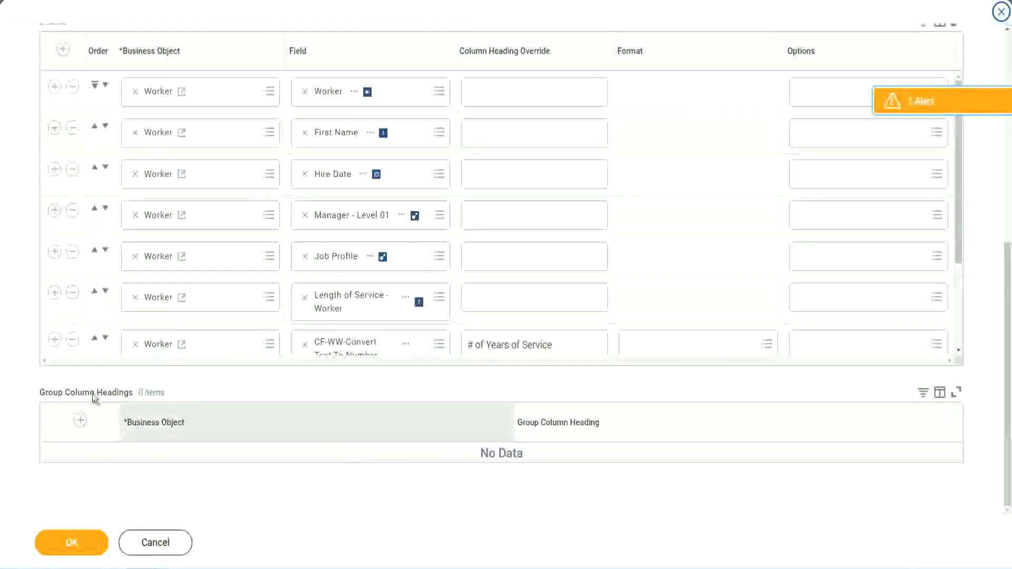
pyautogui.scroll(-3, 210, 254)
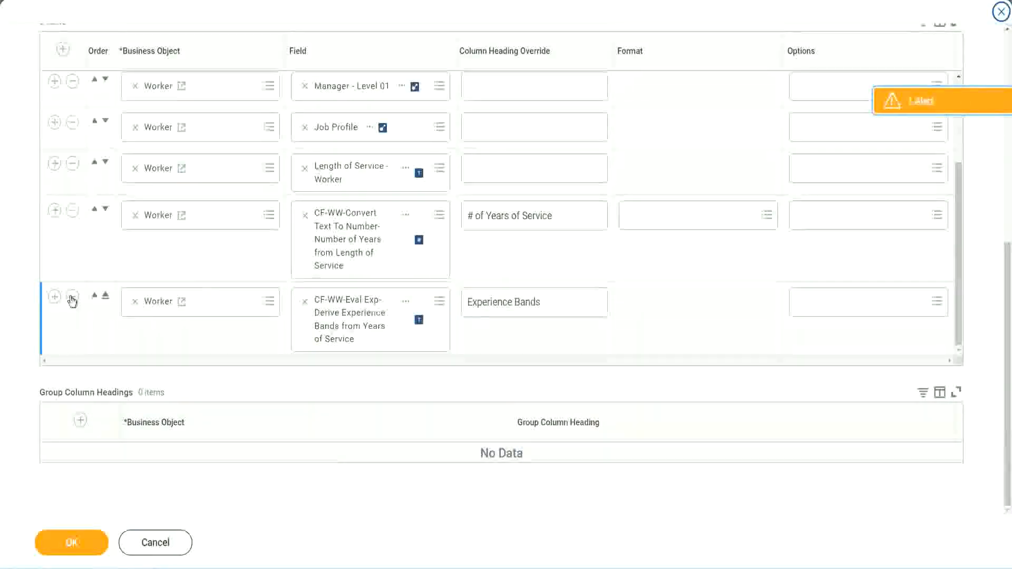
pyautogui.click(54, 296)
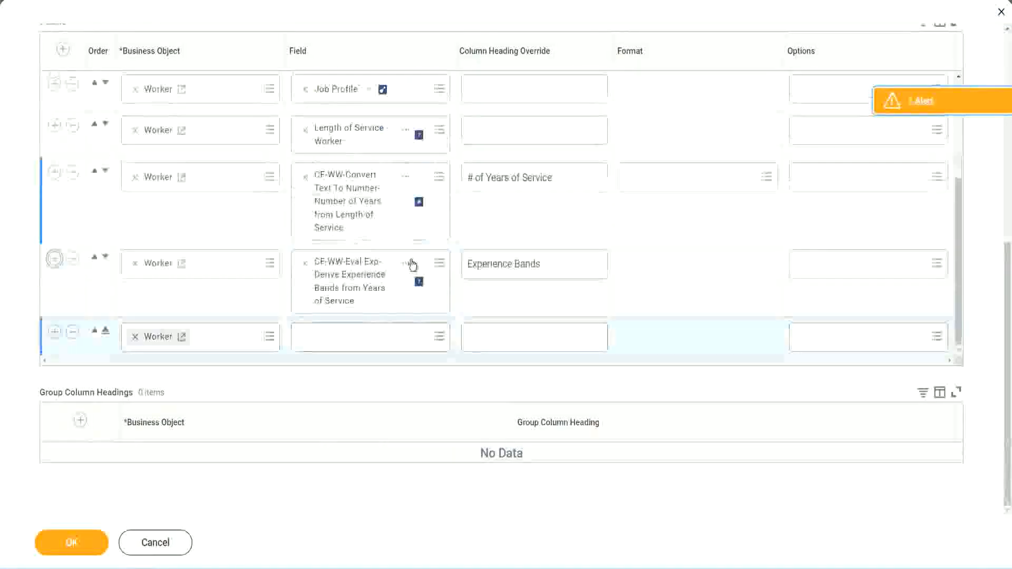
# - Copy the field name from the Experience Bands row and paste it as the field search in the new Worker row
pyautogui.rightClick(352, 286)
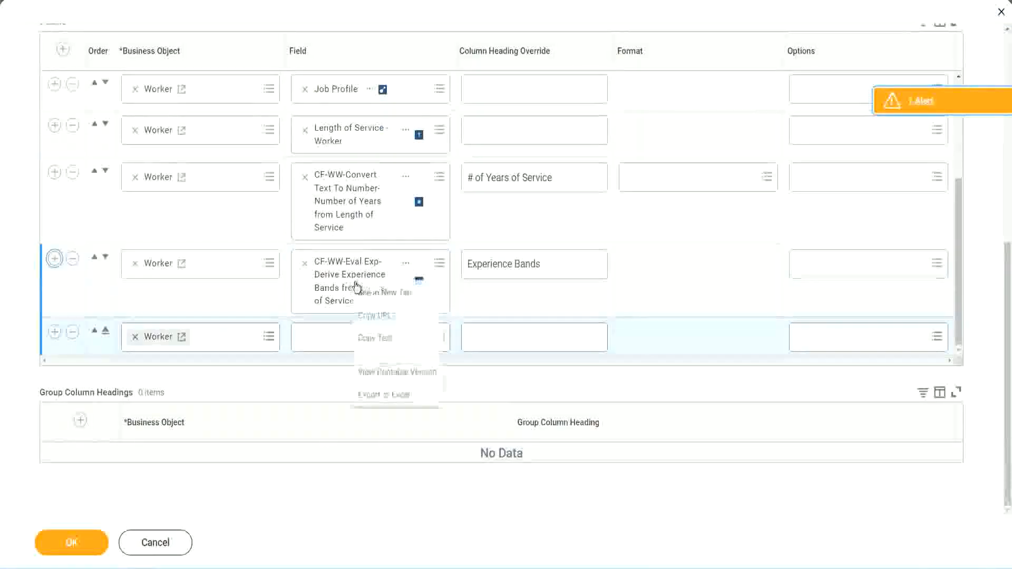
pyautogui.click(380, 339)
pyautogui.click(368, 346)
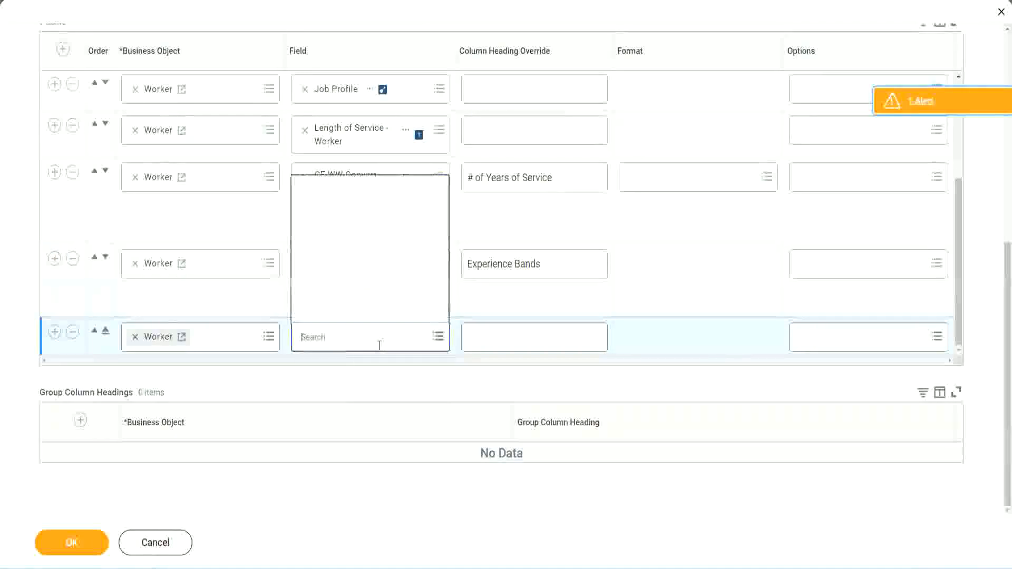
pyautogui.write('Experience Bands from Years of Service')
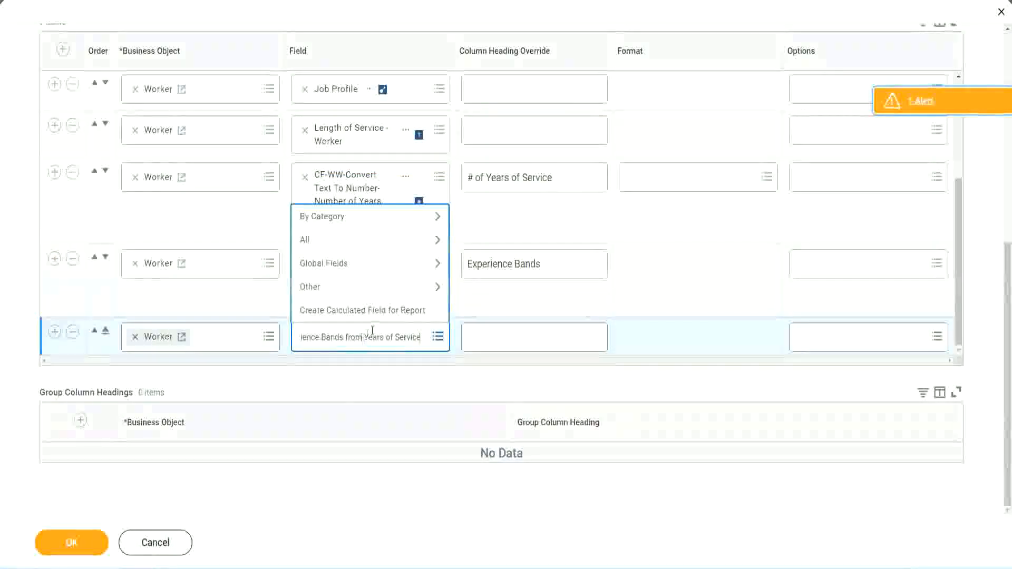
# - Change the search to "CF-WW-Eval Exp Band" and select CF-WW-Eval Exp Band-Determine Experience Bands from Years of Service as the new row's field
pyautogui.moveTo(305, 329); pyautogui.dragTo(258, 335)
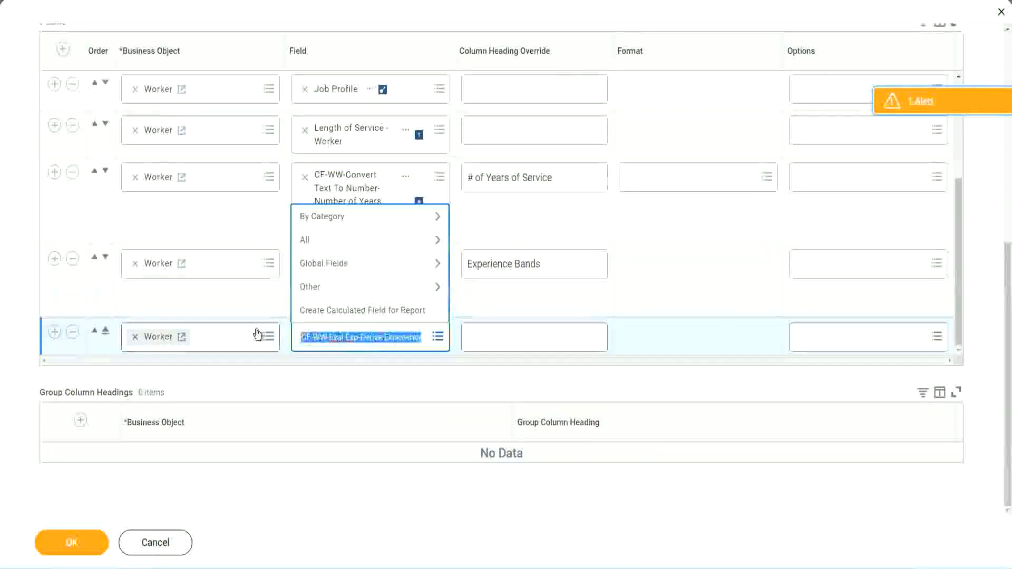
pyautogui.click(363, 344)
pyautogui.write('Band')
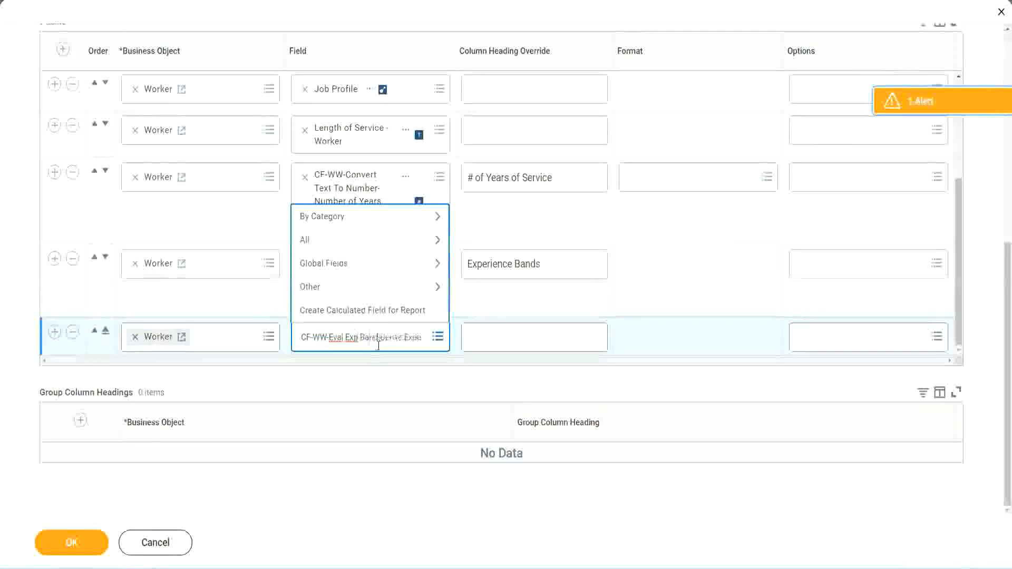
pyautogui.press('Delete')
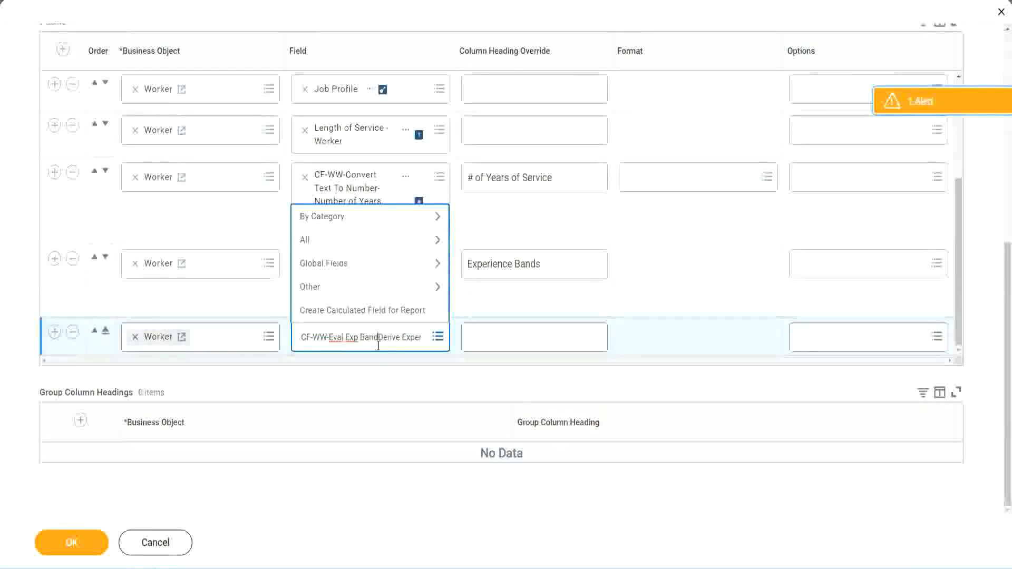
pyautogui.press('Delete')
pyautogui.press('Delete')
pyautogui.press('Delete')
pyautogui.press('Delete')
pyautogui.press('Delete')
pyautogui.press('Delete')
pyautogui.press('Delete')
pyautogui.press('Delete')
pyautogui.press('Delete')
pyautogui.press('Delete')
pyautogui.press('Delete')
pyautogui.press('Delete')
pyautogui.press('Delete')
pyautogui.press('Delete')
pyautogui.press('Delete')
pyautogui.press('Delete')
pyautogui.press('Delete')
pyautogui.press('Delete')
pyautogui.press('Delete')
pyautogui.press('Delete')
pyautogui.press('Return')
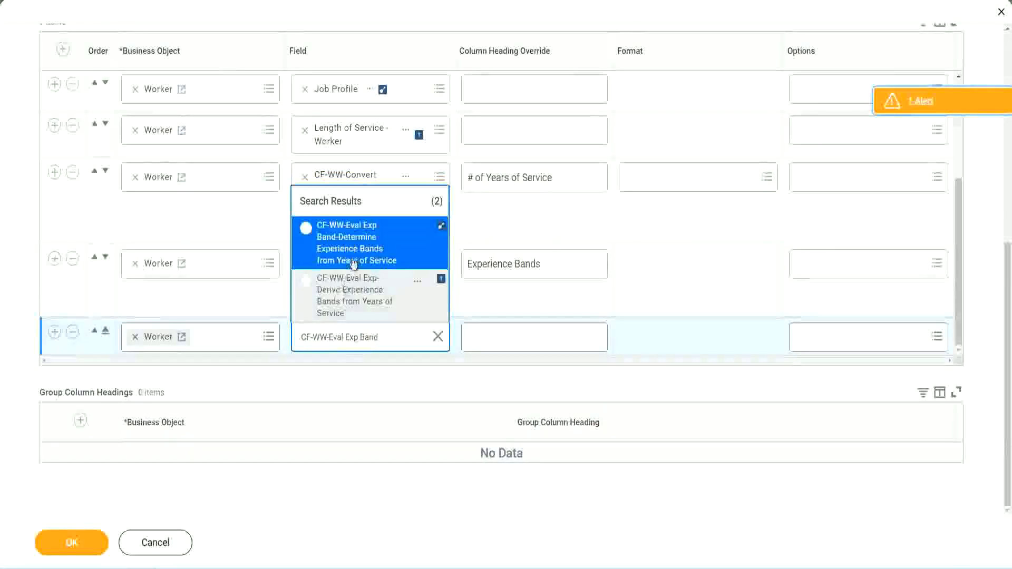
pyautogui.click(369, 249)
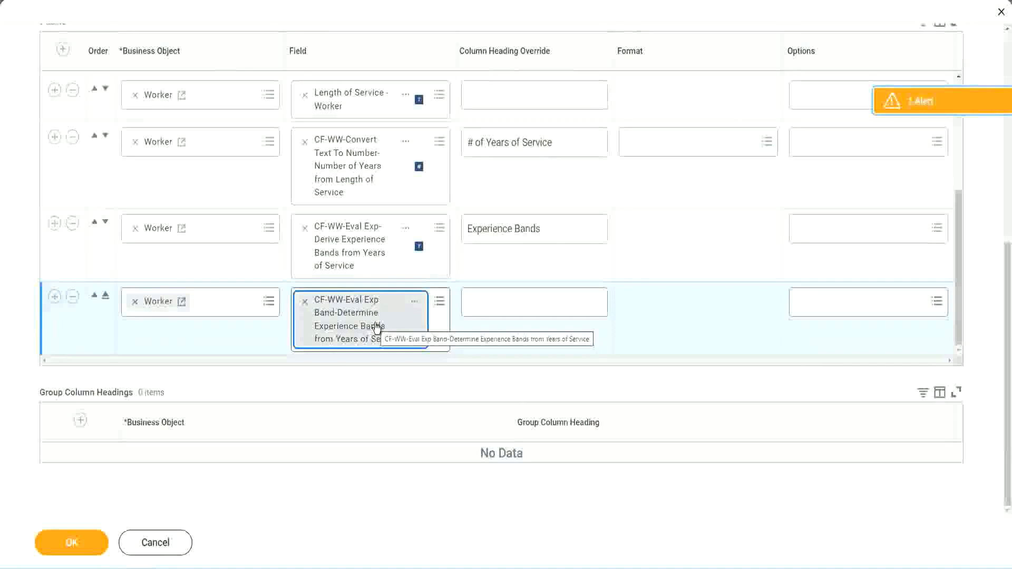
# - Set the new row's column heading override to "Experience Bands (Eval Exp Bands)", reusing the heading text above, and save the report
pyautogui.click(557, 229)
pyautogui.hotkey('ctrl', 'c')
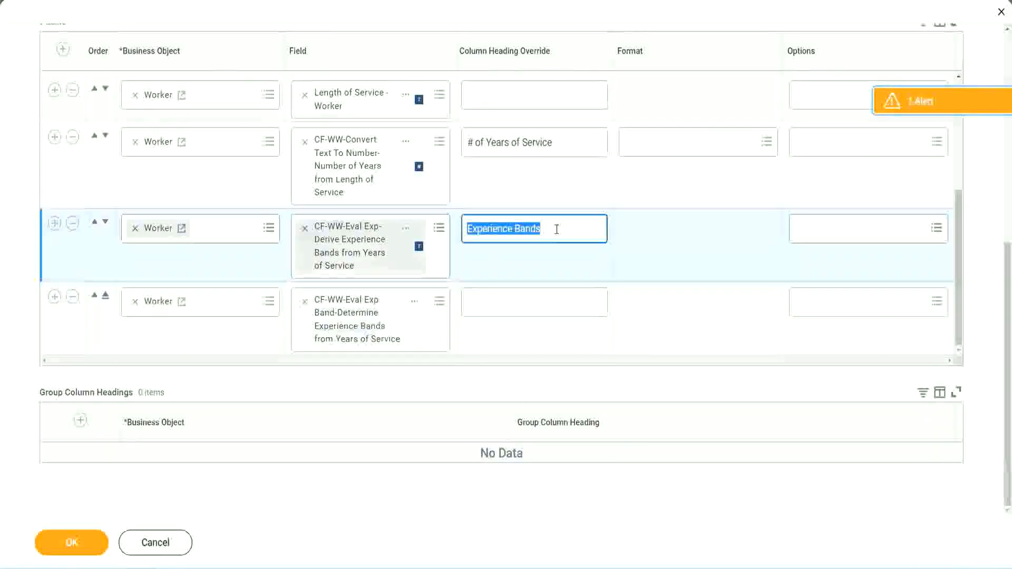
pyautogui.click(491, 301)
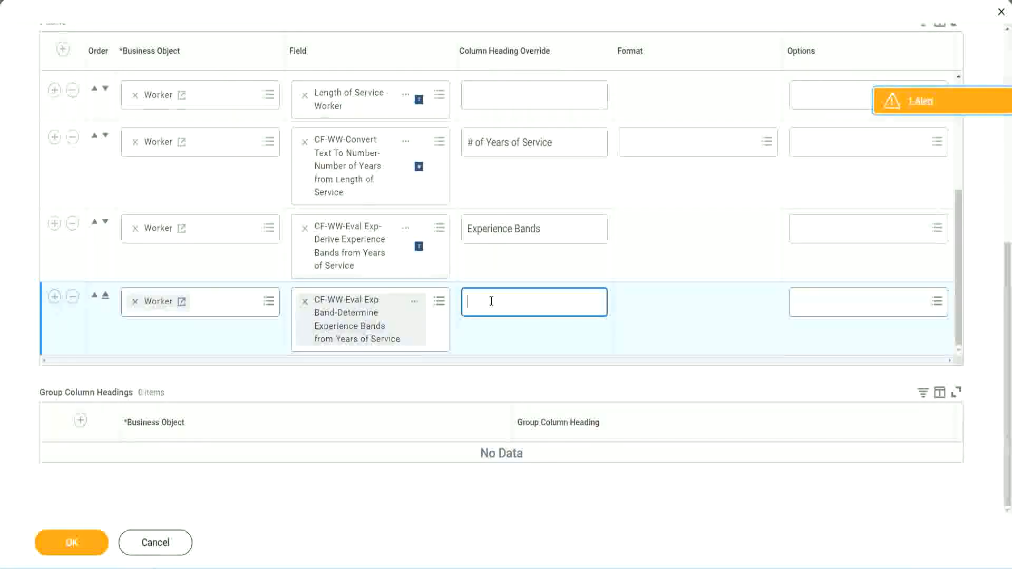
pyautogui.hotkey('ctrl', 'v')
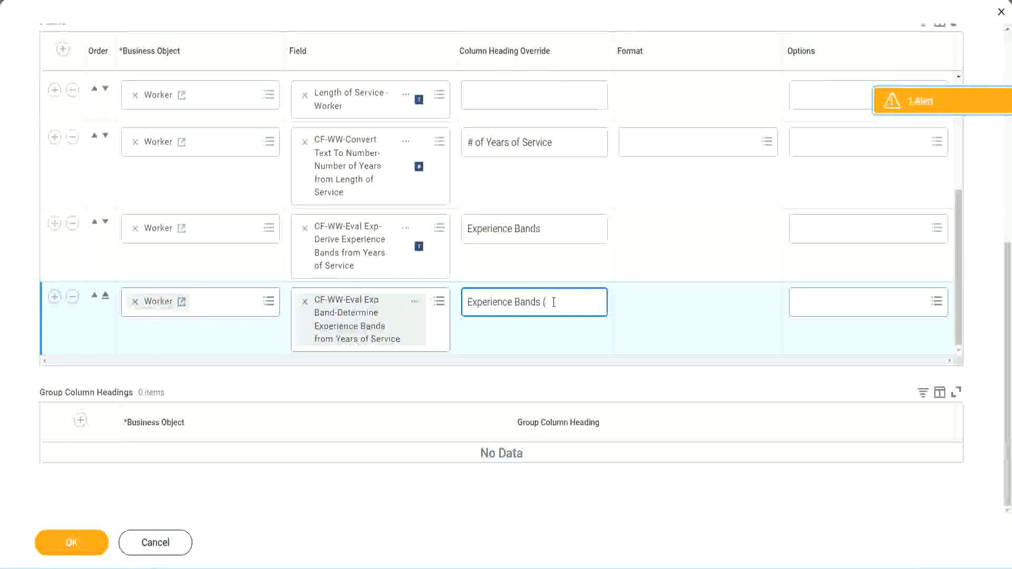
pyautogui.write('val E')
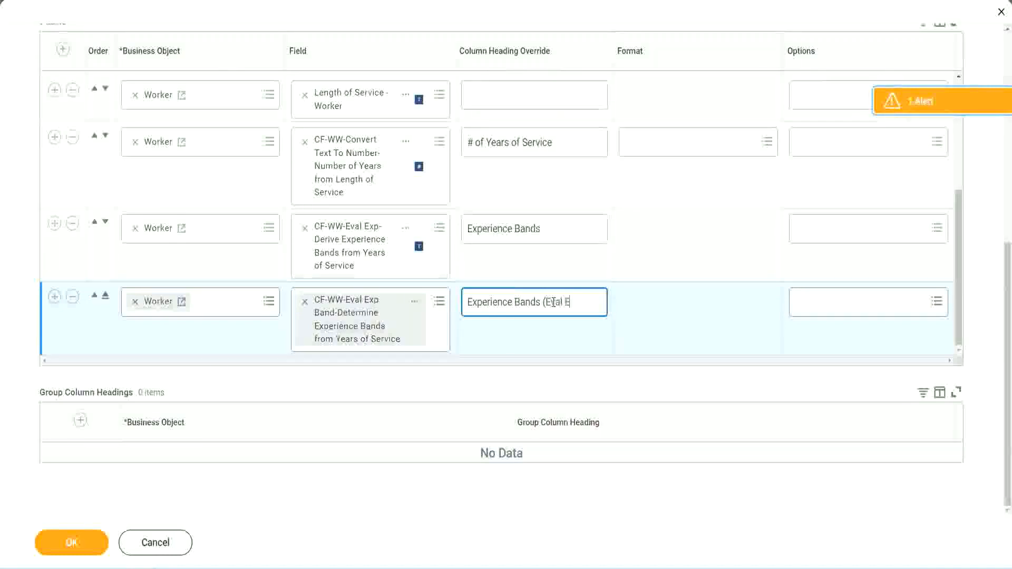
pyautogui.write('xp Bands)')
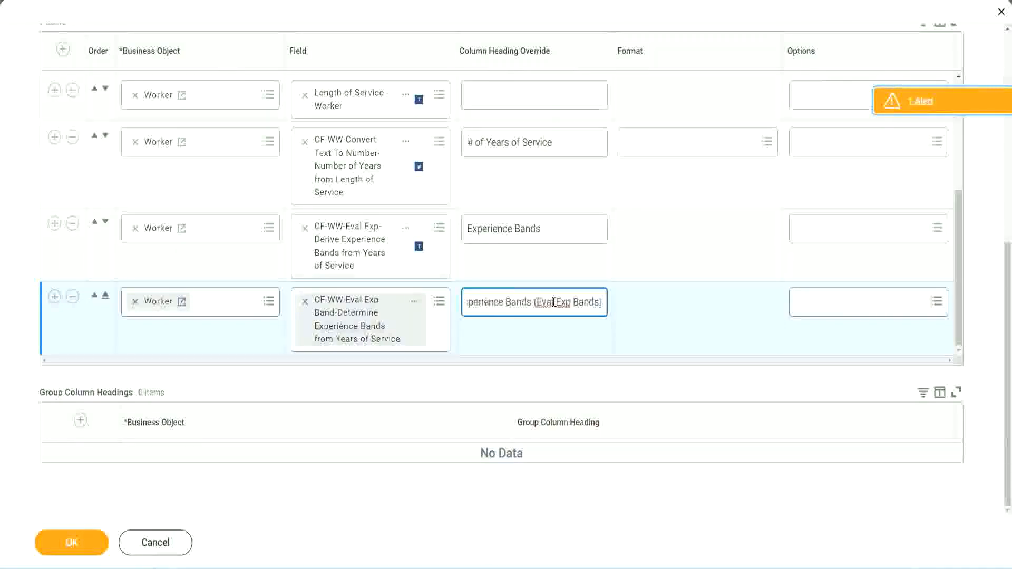
pyautogui.doubleClick(564, 302)
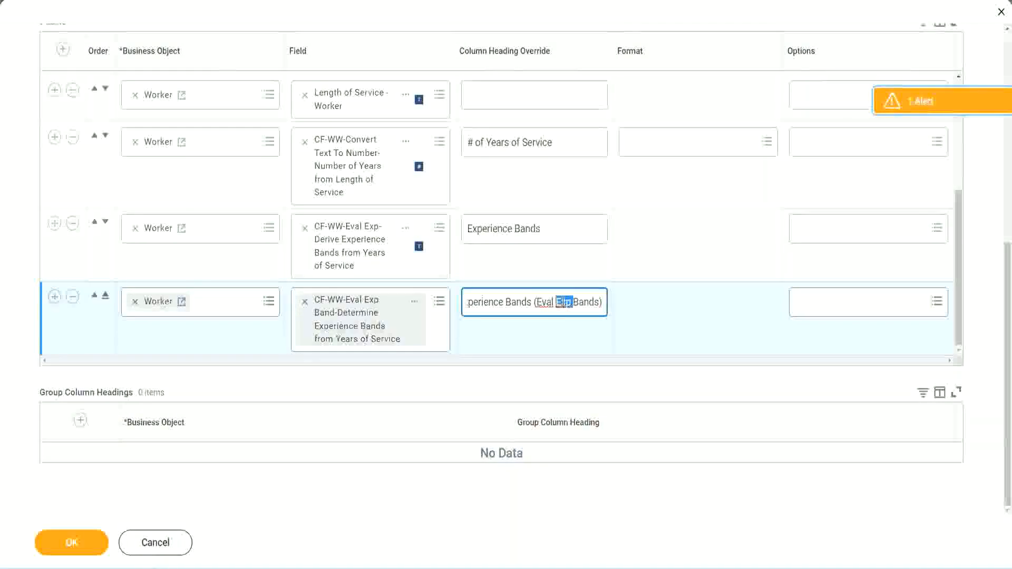
pyautogui.click(583, 298)
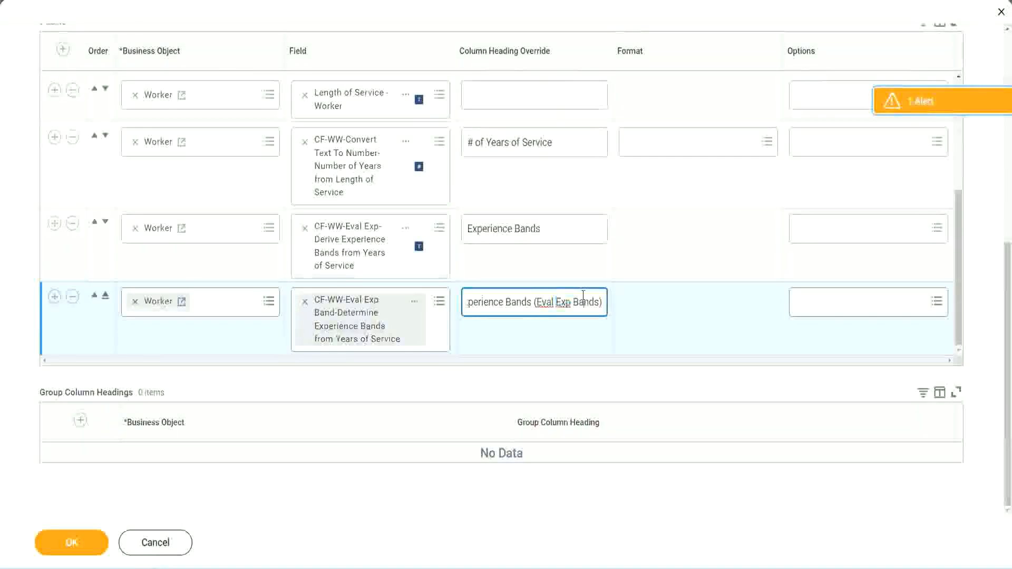
pyautogui.click(77, 545)
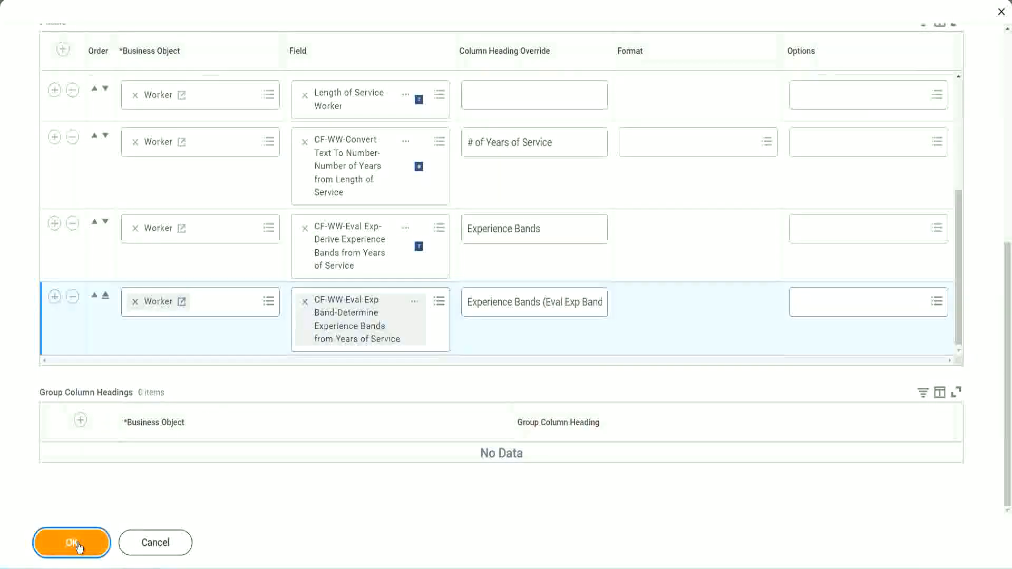